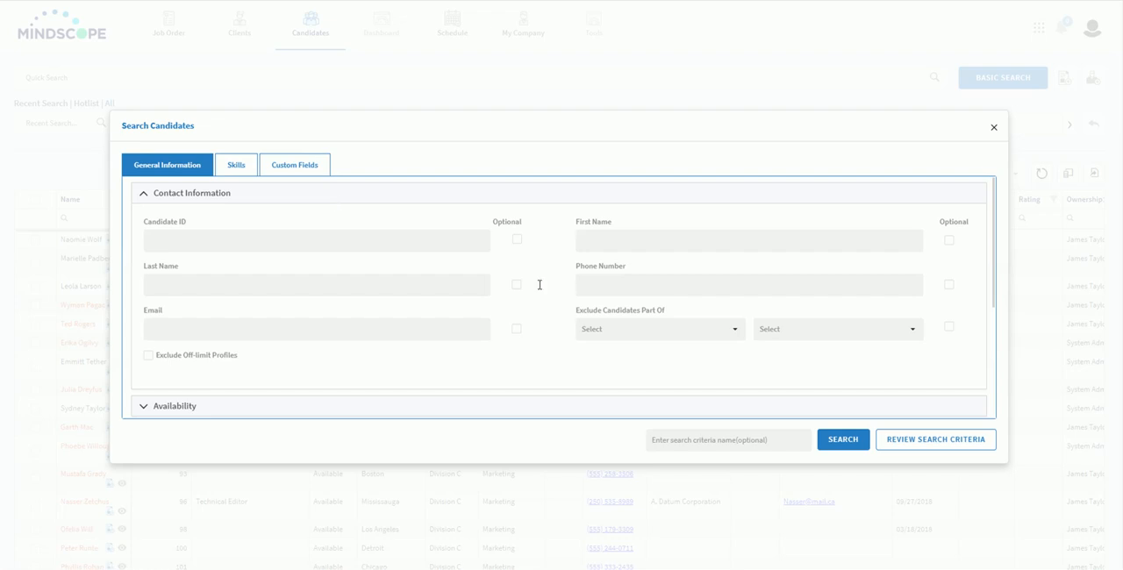
Step: Examine the candidate search criteria under Contact Information, Availability and Schedule Activity Information, including the Schedule Activity options
{"action": "left_click", "coordinate": [425, 196]}
{"action": "left_click", "coordinate": [419, 222]}
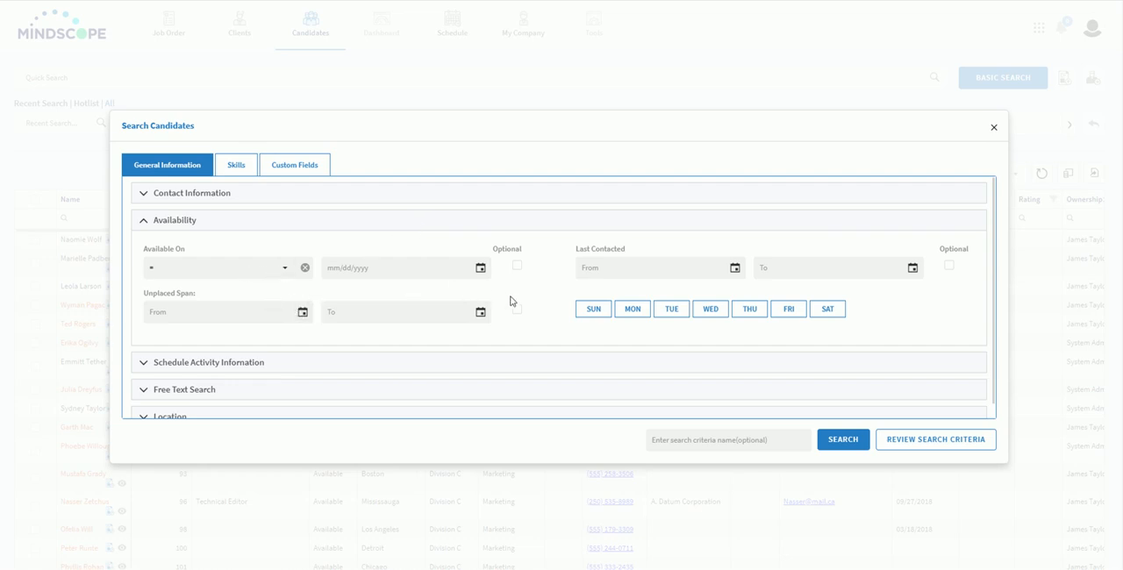
{"action": "left_click", "coordinate": [394, 224]}
{"action": "left_click", "coordinate": [394, 249]}
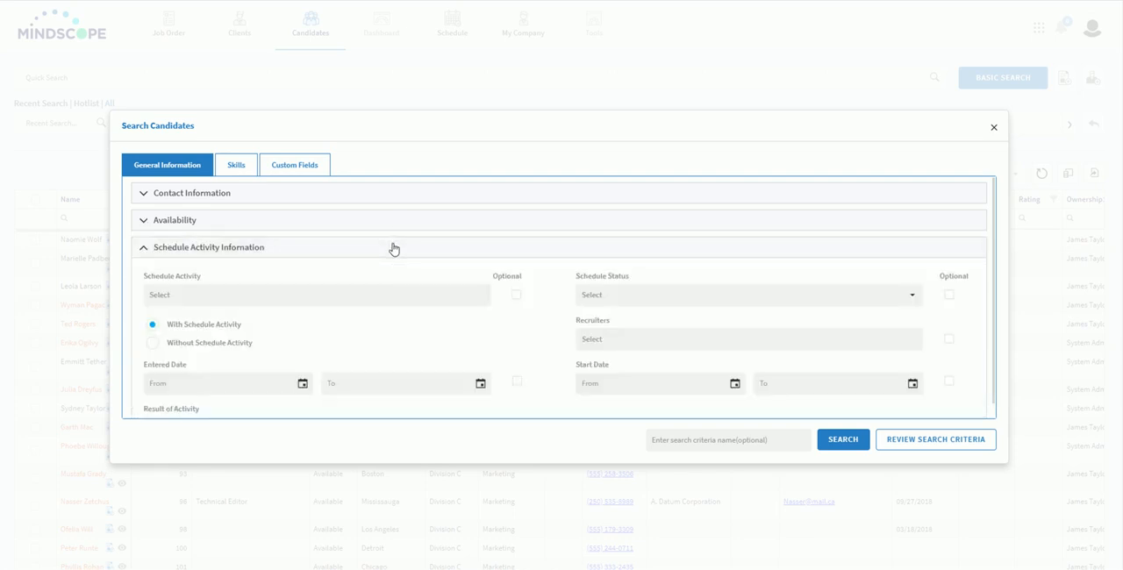
{"action": "left_click", "coordinate": [407, 296]}
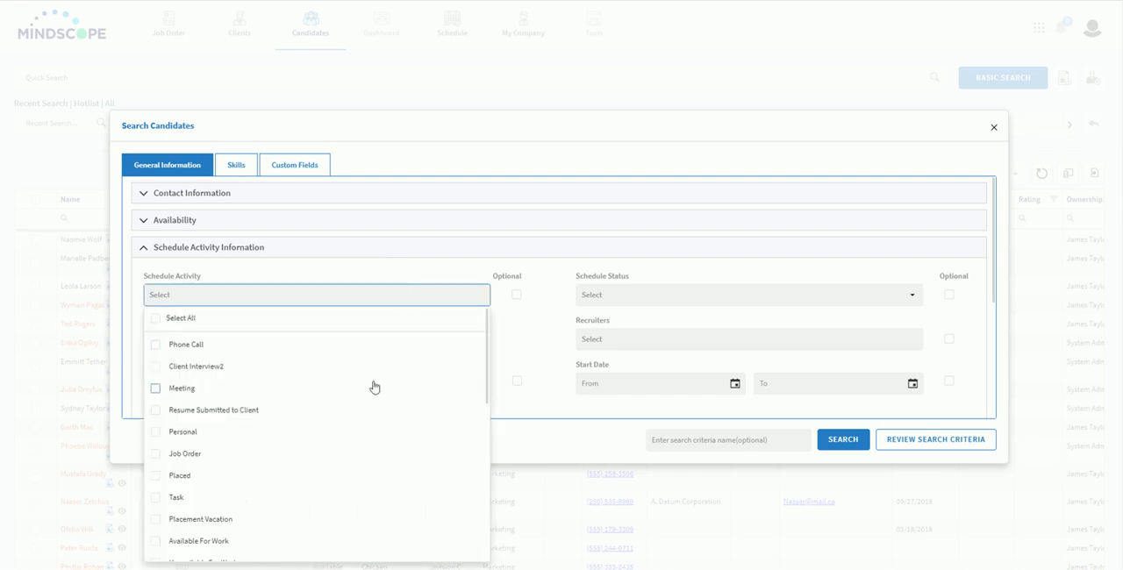
{"action": "left_click", "coordinate": [390, 291]}
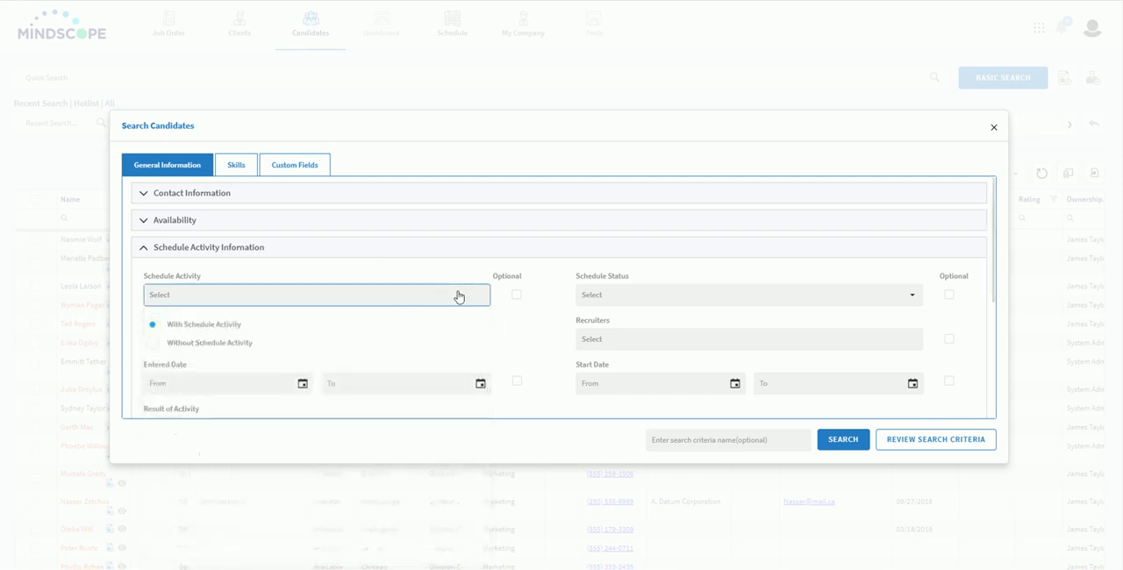
{"action": "left_click", "coordinate": [545, 250]}
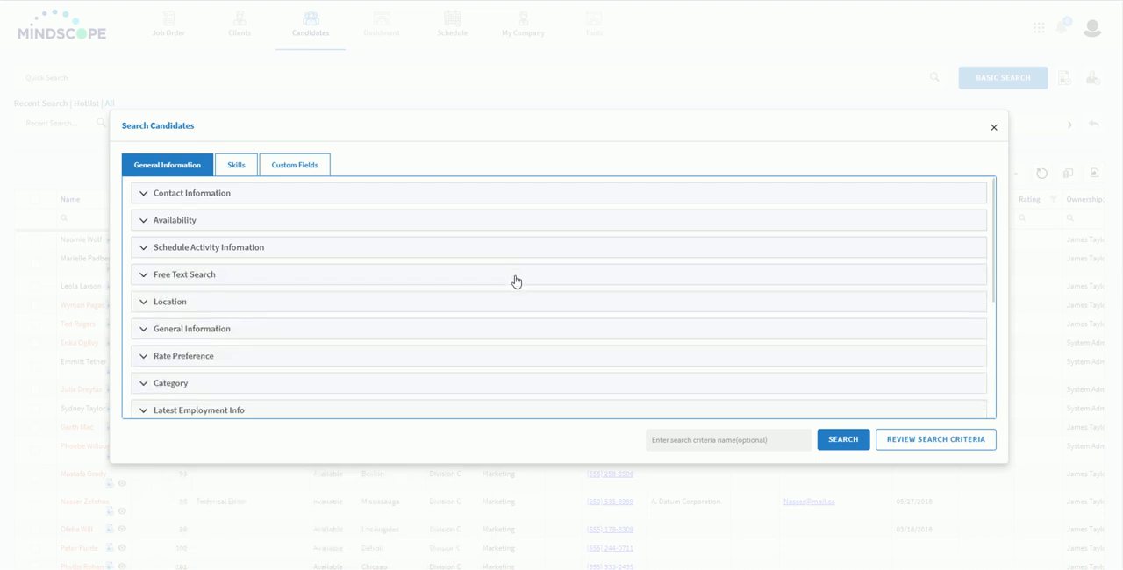
Step: Examine the criteria under Free Text Search, Location and General Information, including the Located Within distance options
{"action": "left_click", "coordinate": [516, 275]}
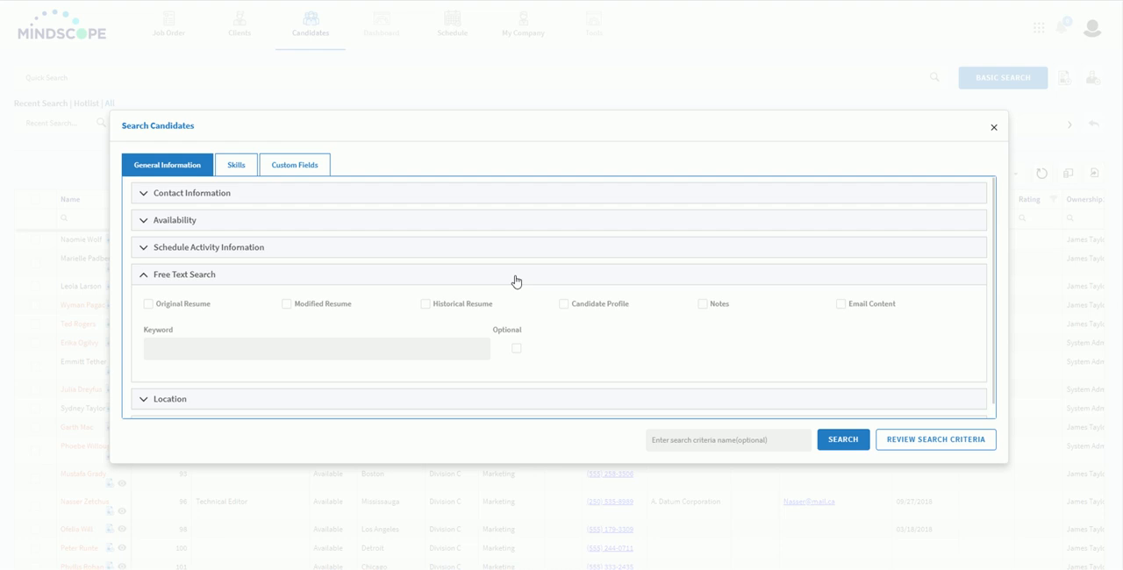
{"action": "left_click", "coordinate": [516, 276]}
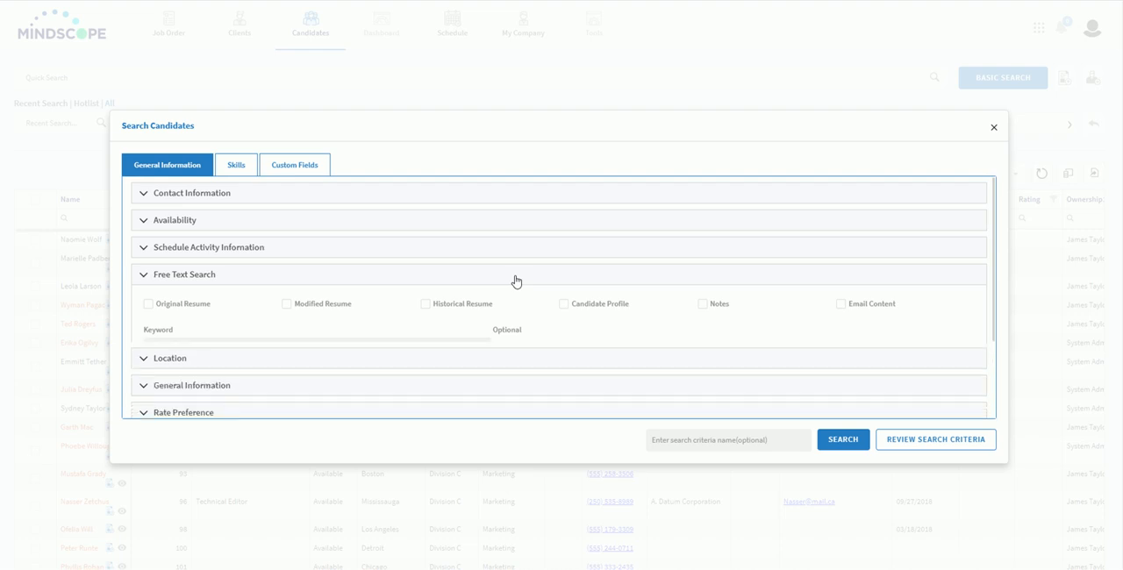
{"action": "left_click", "coordinate": [509, 302]}
{"action": "scroll", "coordinate": [509, 303], "scroll_direction": "down", "scroll_amount": 1}
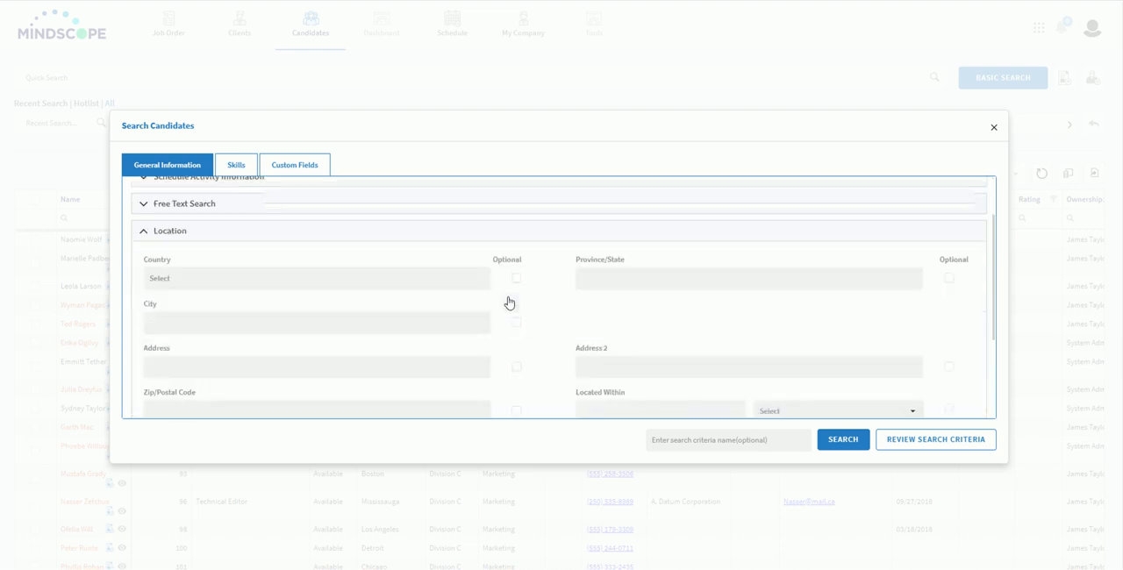
{"action": "scroll", "coordinate": [509, 303], "scroll_direction": "down", "scroll_amount": 1}
{"action": "scroll", "coordinate": [508, 302], "scroll_direction": "up", "scroll_amount": 1}
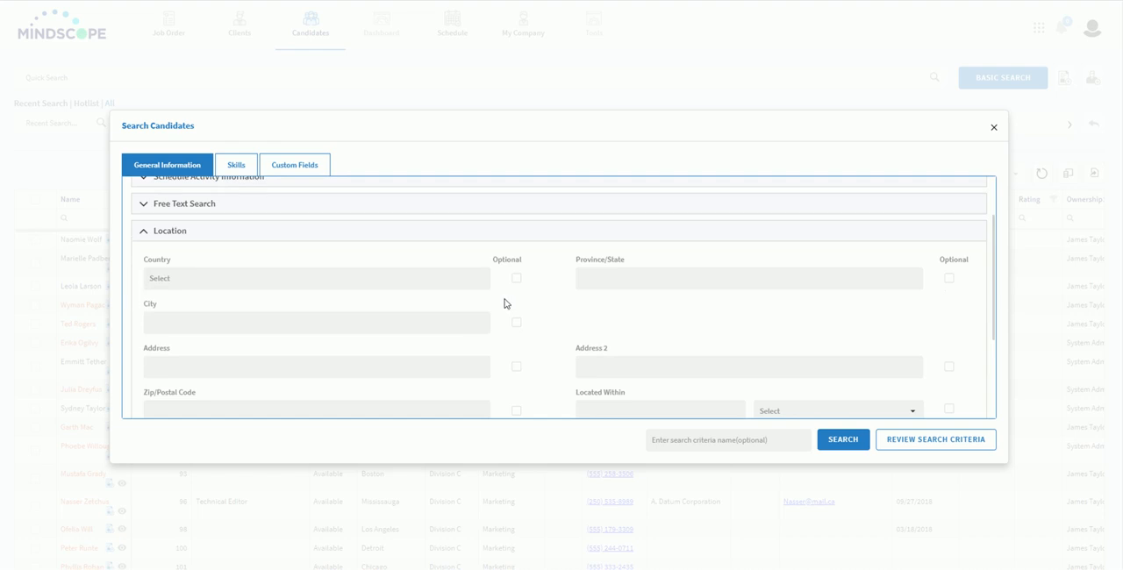
{"action": "scroll", "coordinate": [504, 302], "scroll_direction": "down", "scroll_amount": 1}
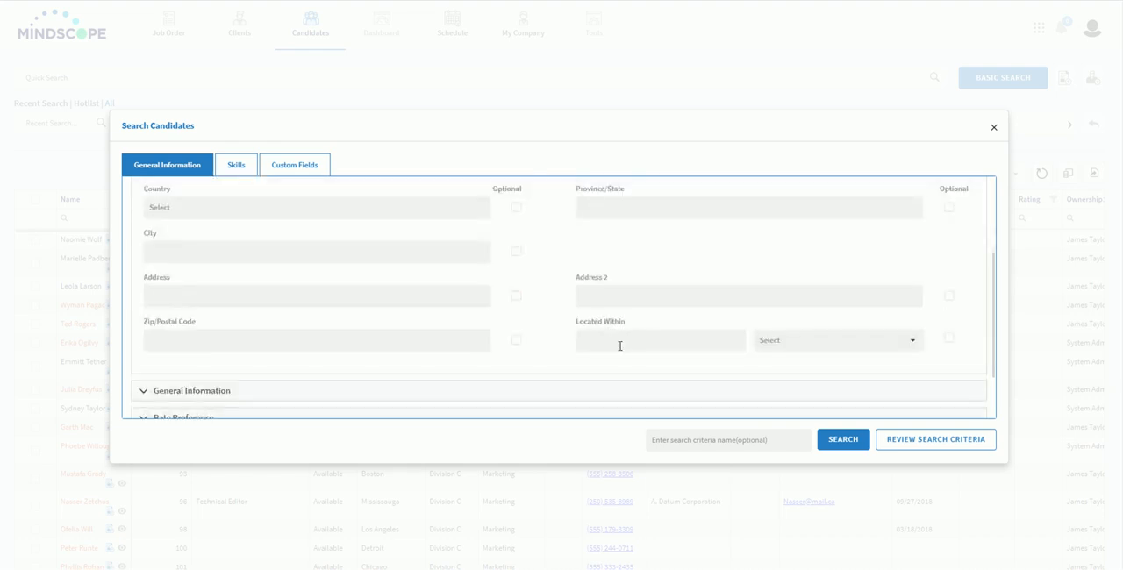
{"action": "left_click", "coordinate": [913, 342]}
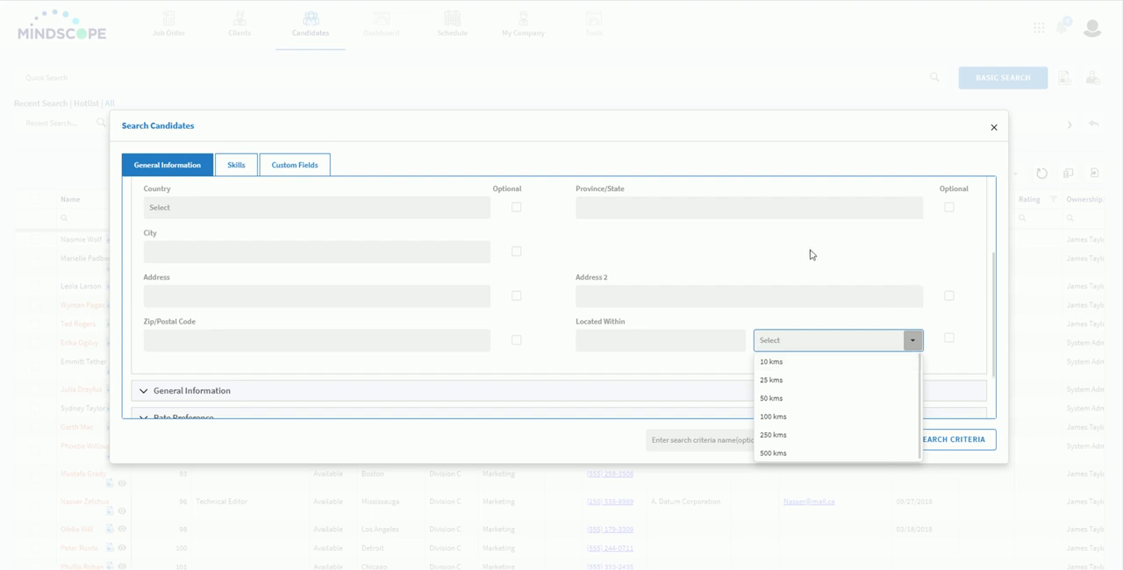
{"action": "scroll", "coordinate": [734, 238], "scroll_direction": "up", "scroll_amount": 1}
{"action": "left_click", "coordinate": [733, 235]}
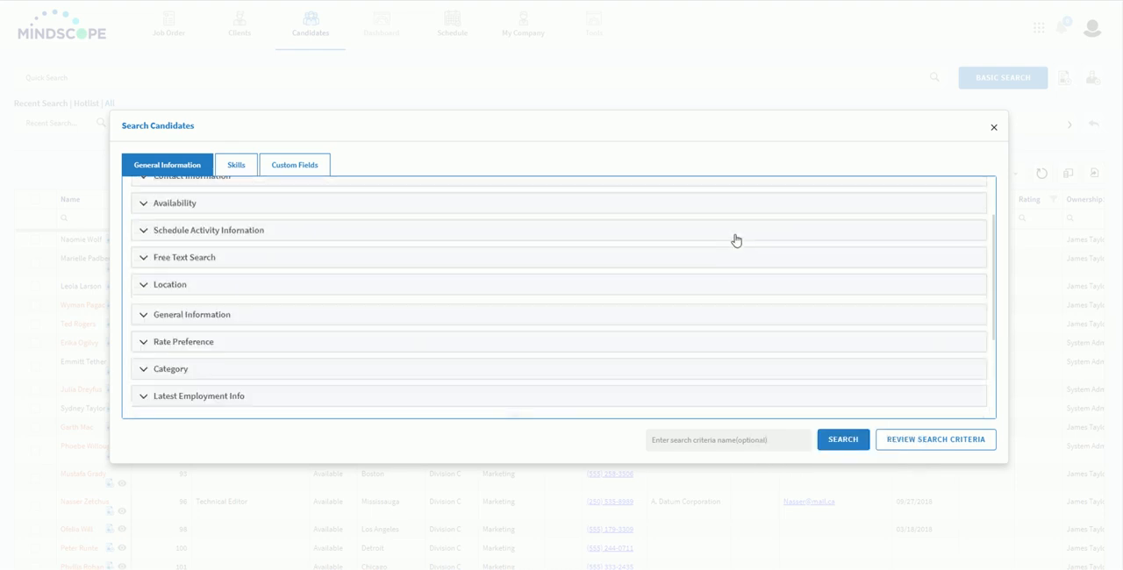
{"action": "left_click", "coordinate": [699, 320]}
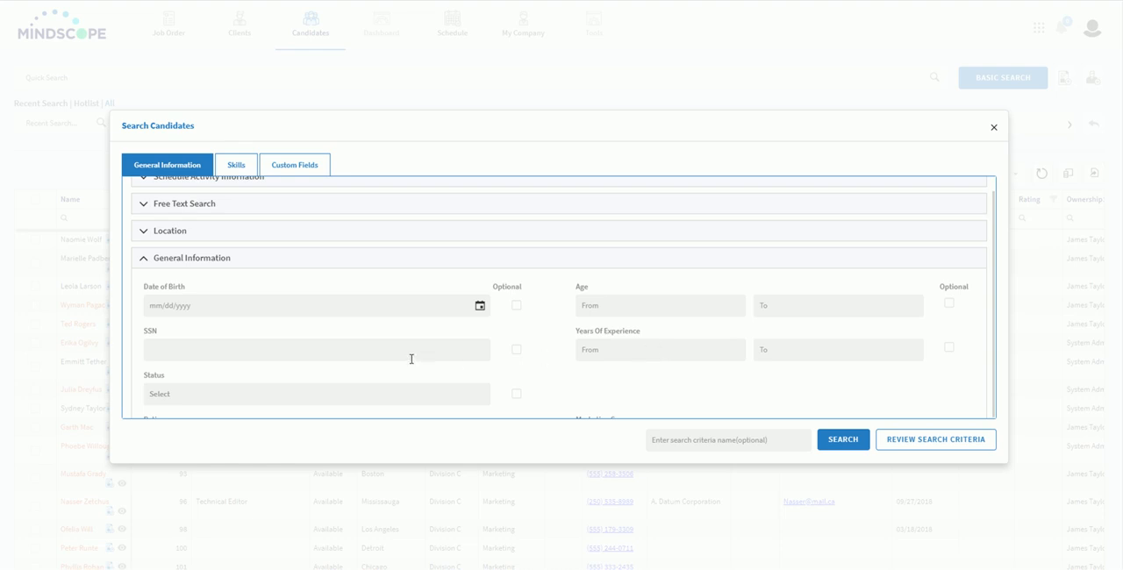
{"action": "left_click", "coordinate": [437, 266]}
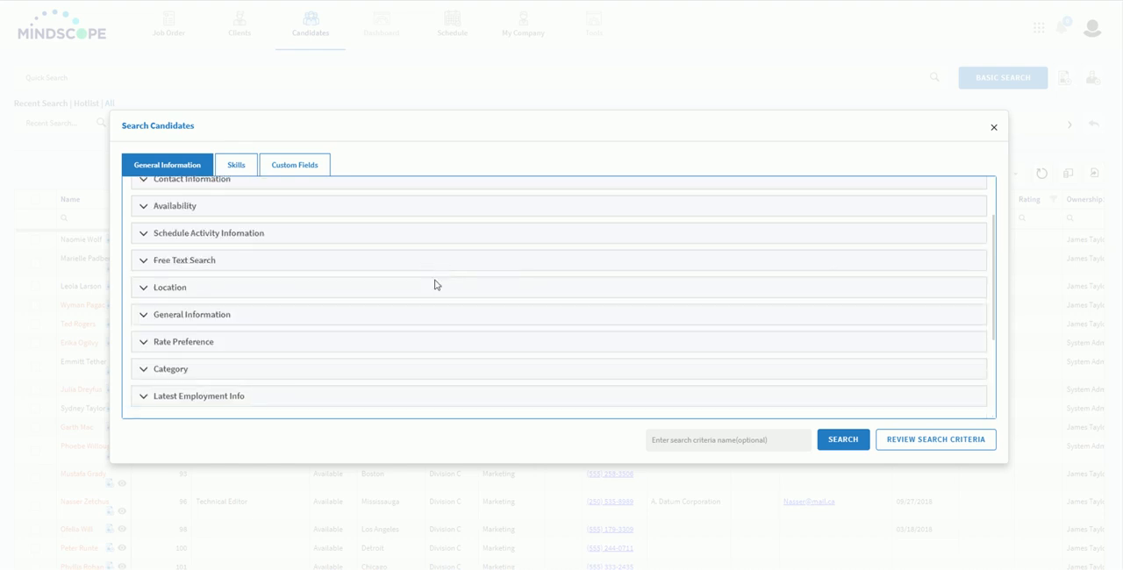
Step: Under Rate Preference, set the employment type to Permanent and the minimum pay rate range from 40000 to 60000
{"action": "left_click", "coordinate": [425, 346]}
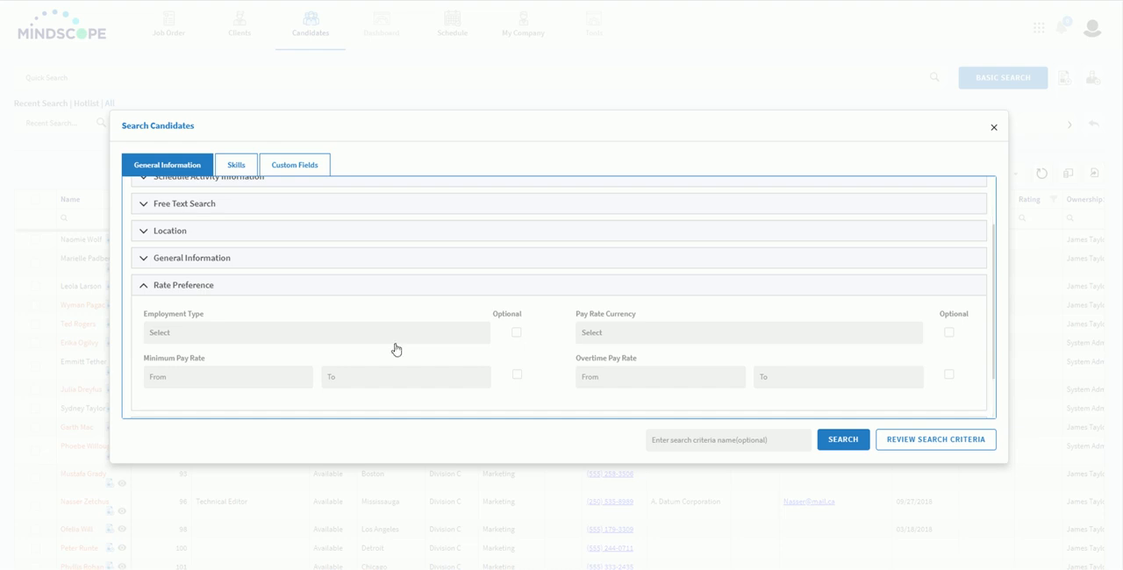
{"action": "left_click", "coordinate": [394, 337]}
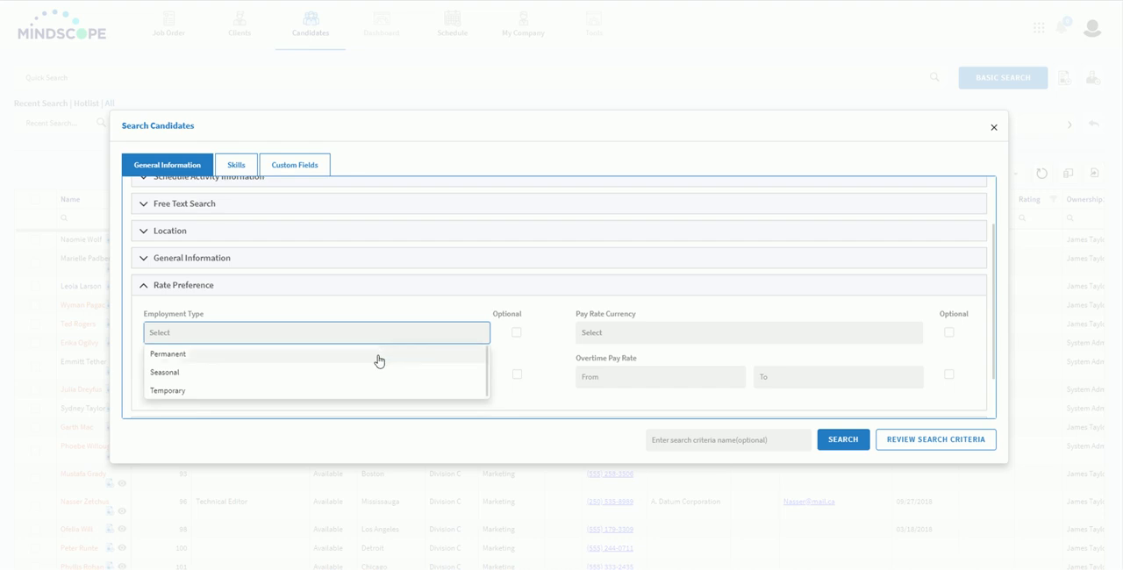
{"action": "left_click", "coordinate": [378, 357]}
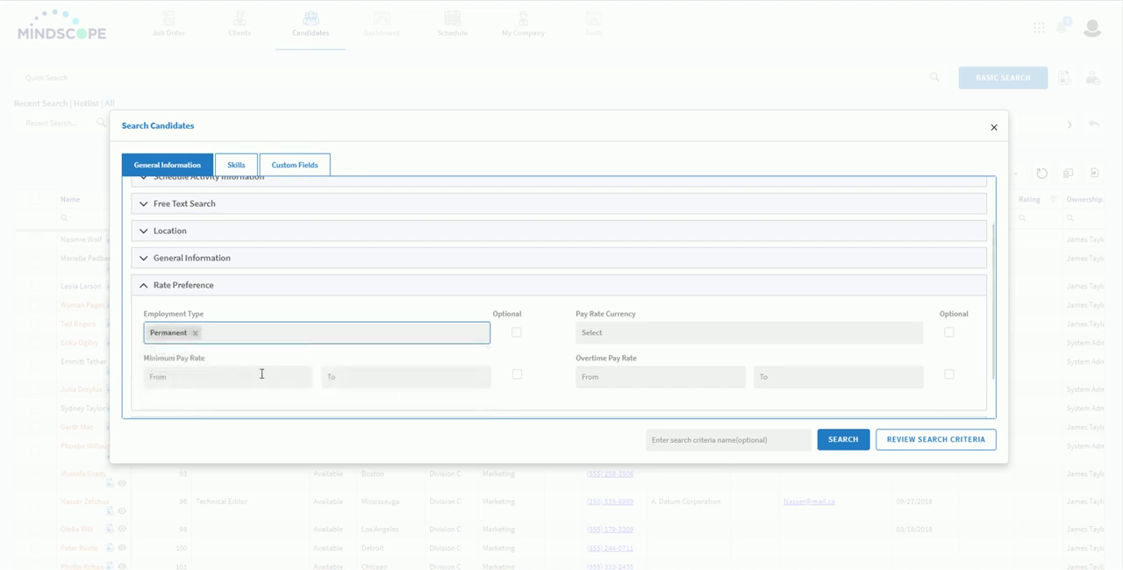
{"action": "left_click", "coordinate": [272, 370]}
{"action": "type", "text": "40"}
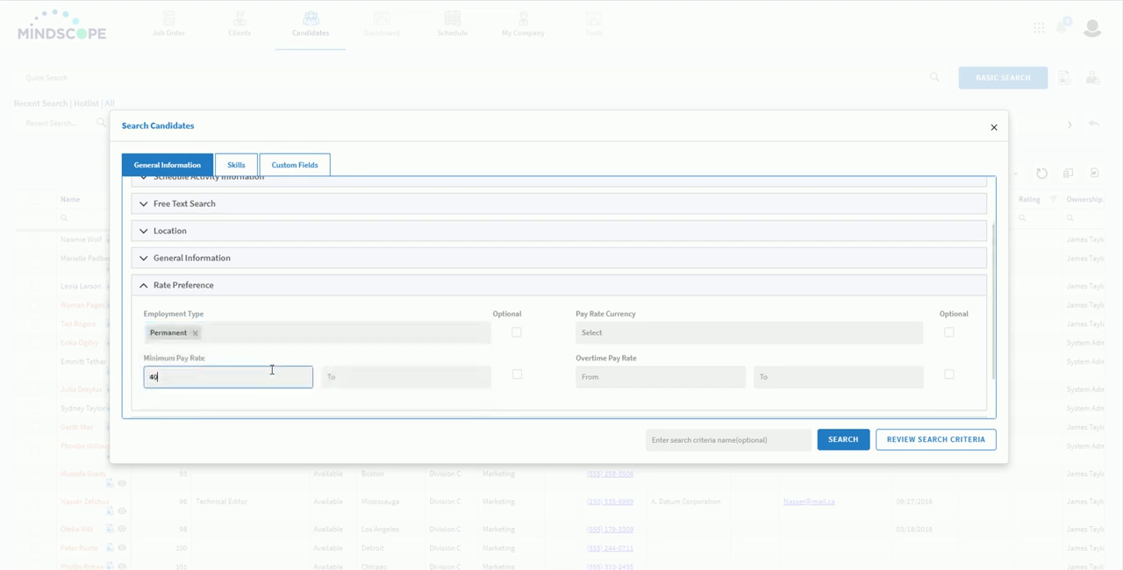
{"action": "type", "text": "000"}
{"action": "key", "text": "Tab"}
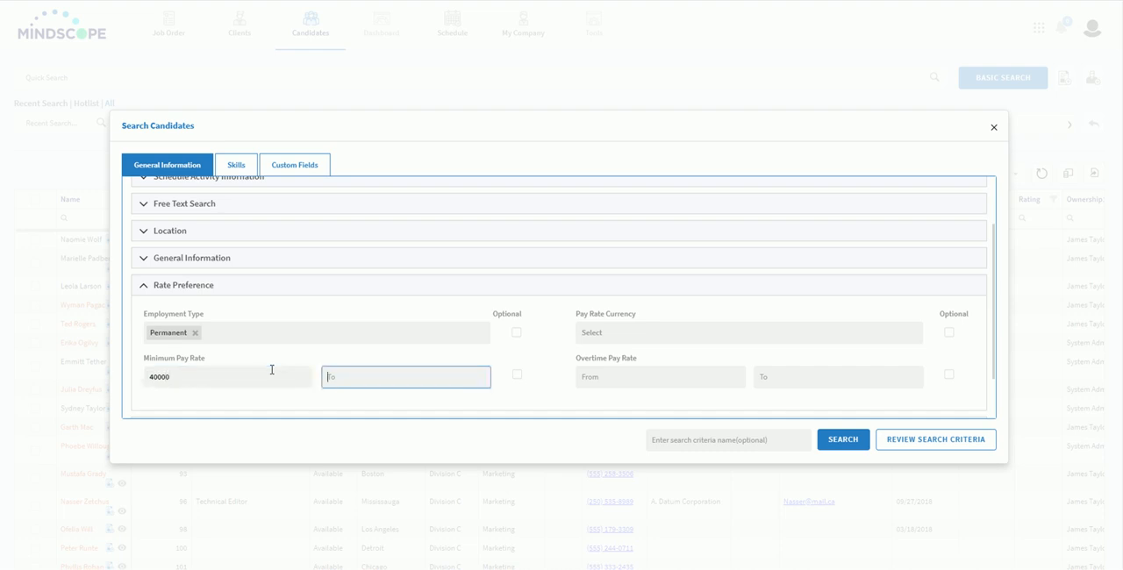
{"action": "type", "text": "60000"}
{"action": "left_click", "coordinate": [282, 292]}
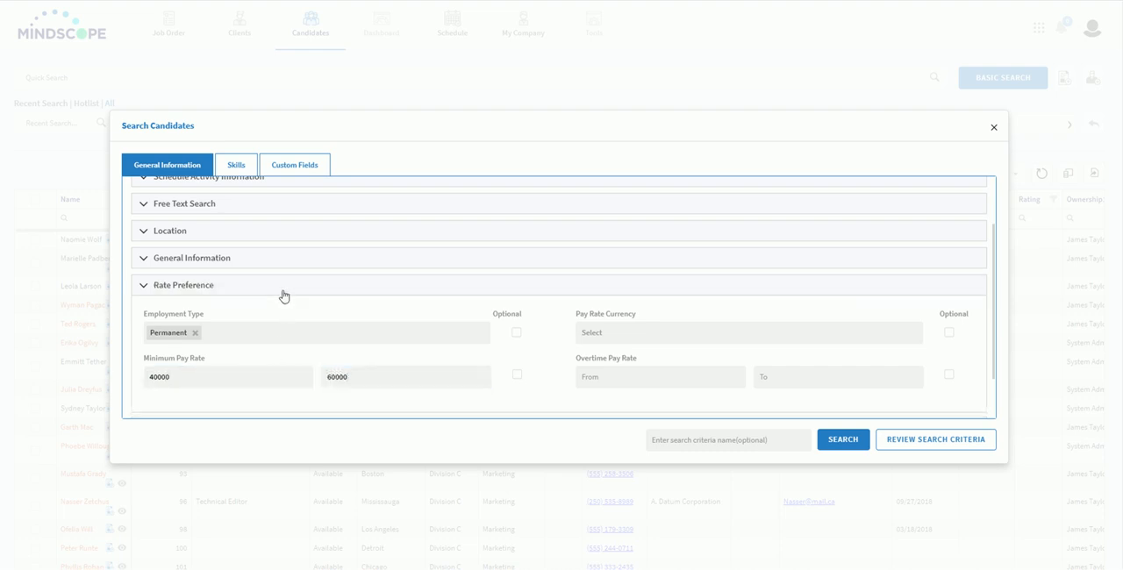
Step: Examine the search criteria available under Category and Latest Employment Info
{"action": "left_click", "coordinate": [260, 377]}
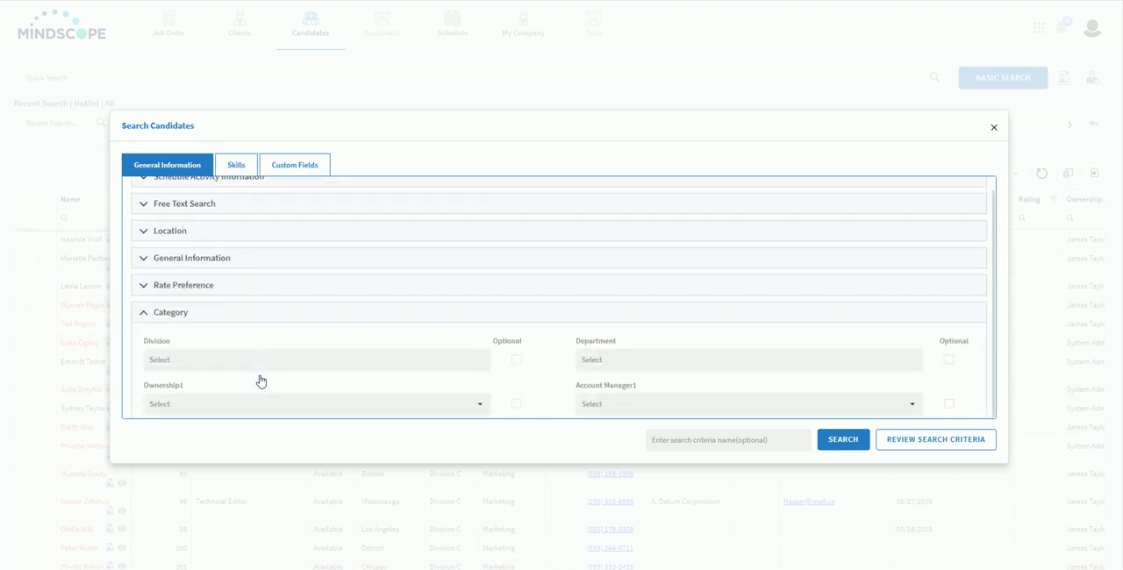
{"action": "scroll", "coordinate": [259, 380], "scroll_direction": "down", "scroll_amount": 1}
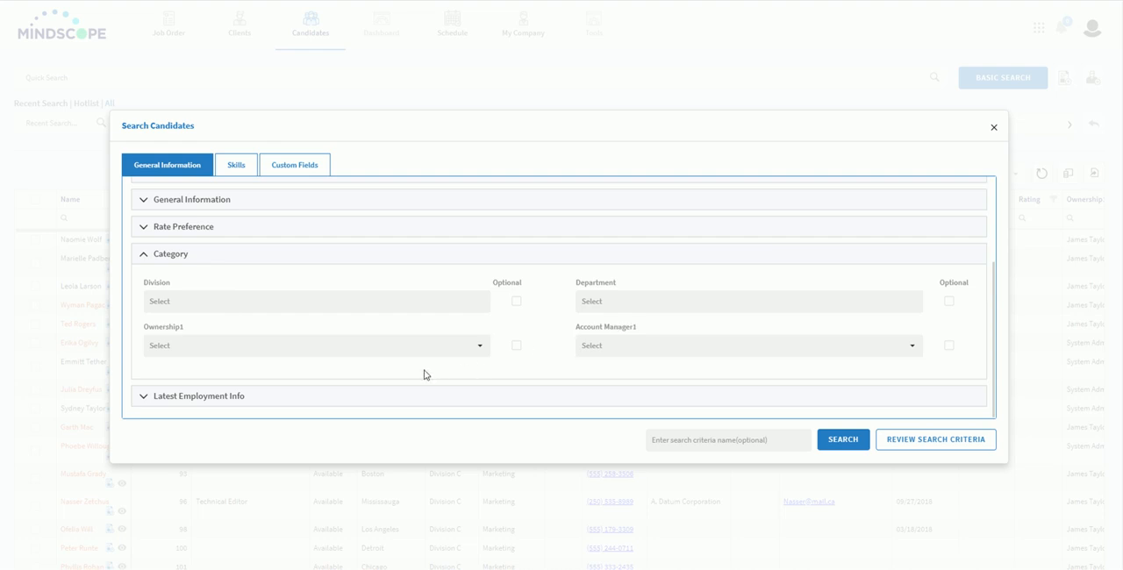
{"action": "left_click", "coordinate": [582, 262]}
{"action": "left_click", "coordinate": [497, 395]}
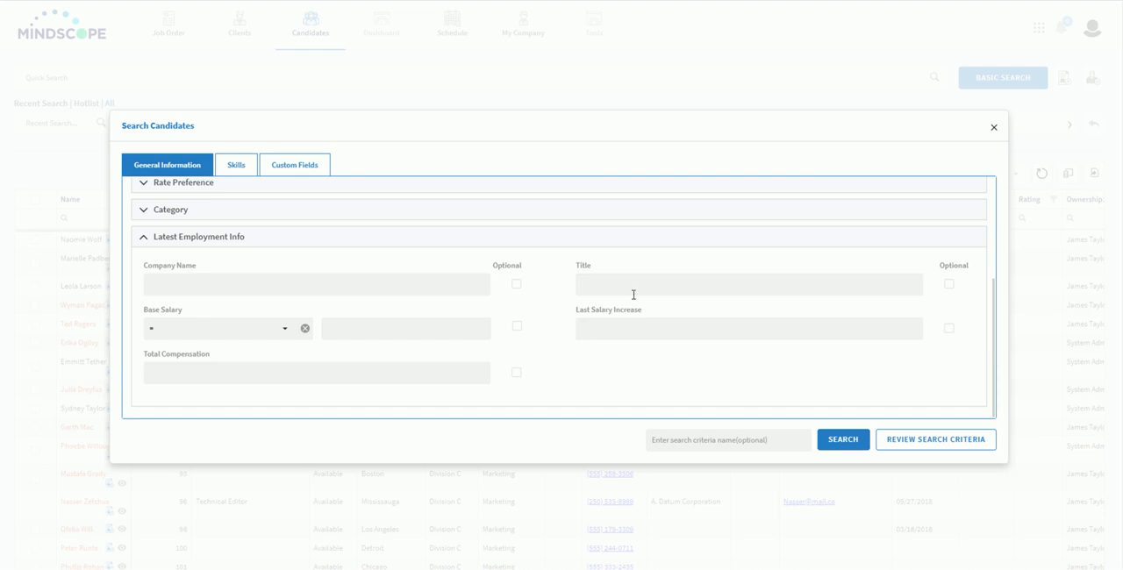
{"action": "scroll", "coordinate": [709, 255], "scroll_direction": "up", "scroll_amount": 5}
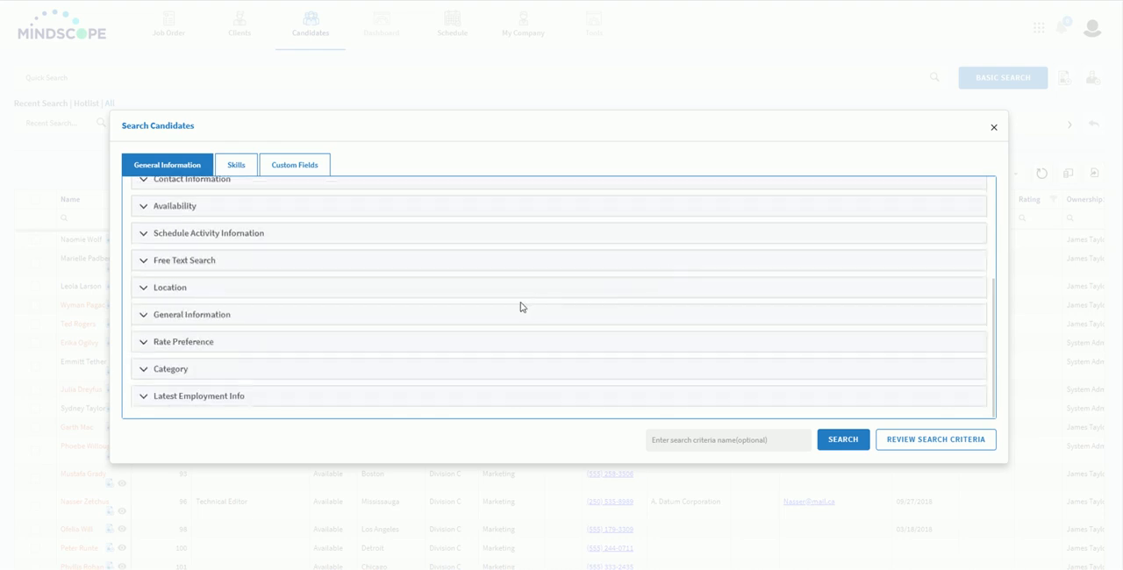
Step: Add the P.Eng Degree skill from the Engineering group of Commissioning to the search criteria
{"action": "left_click", "coordinate": [237, 169]}
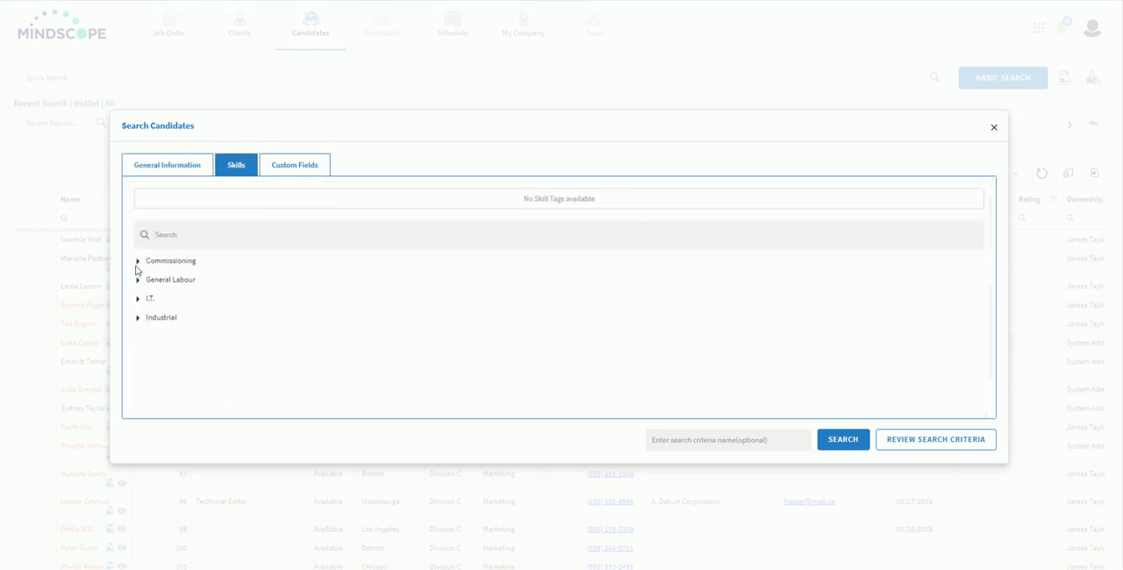
{"action": "left_click", "coordinate": [139, 265]}
{"action": "left_click", "coordinate": [147, 281]}
{"action": "left_click", "coordinate": [167, 299]}
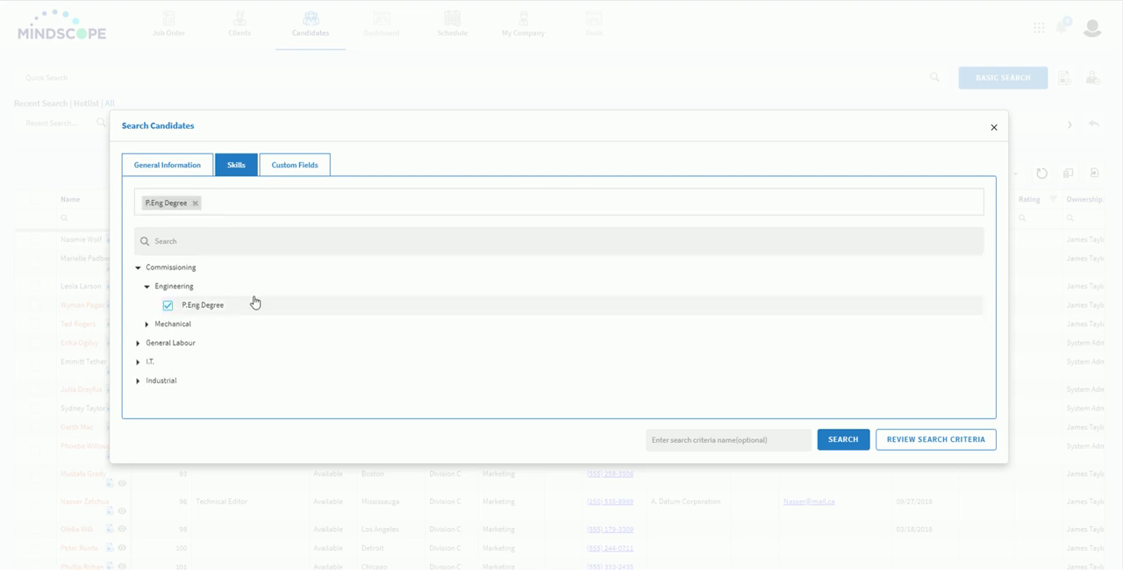
Step: Search the skills for "s" and add Shipping, Strapping and Spot Welding to the criteria
{"action": "left_click", "coordinate": [222, 241]}
{"action": "type", "text": "s"}
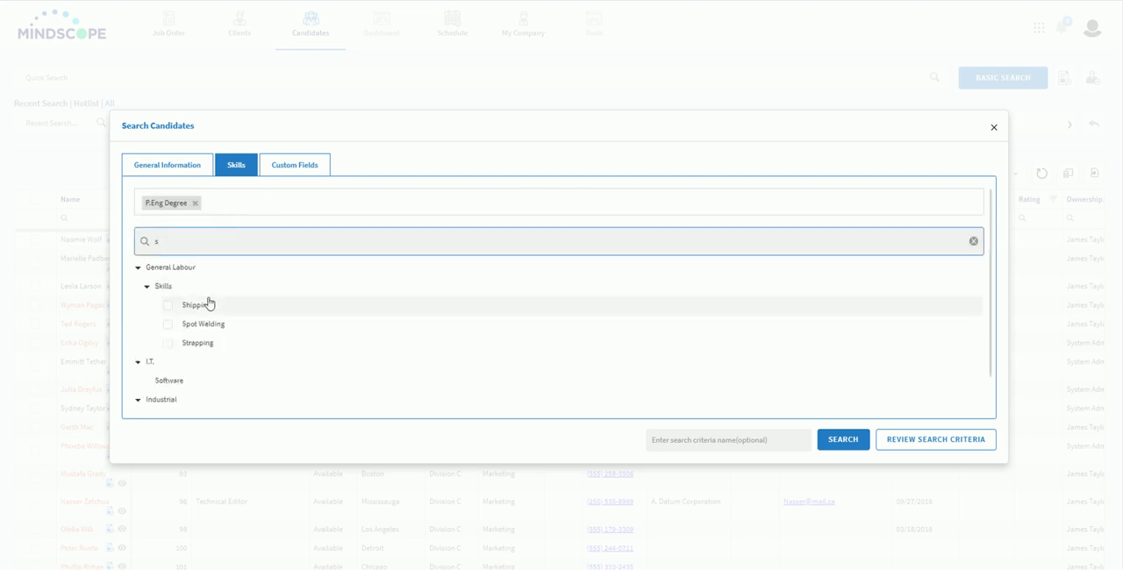
{"action": "left_click", "coordinate": [167, 307]}
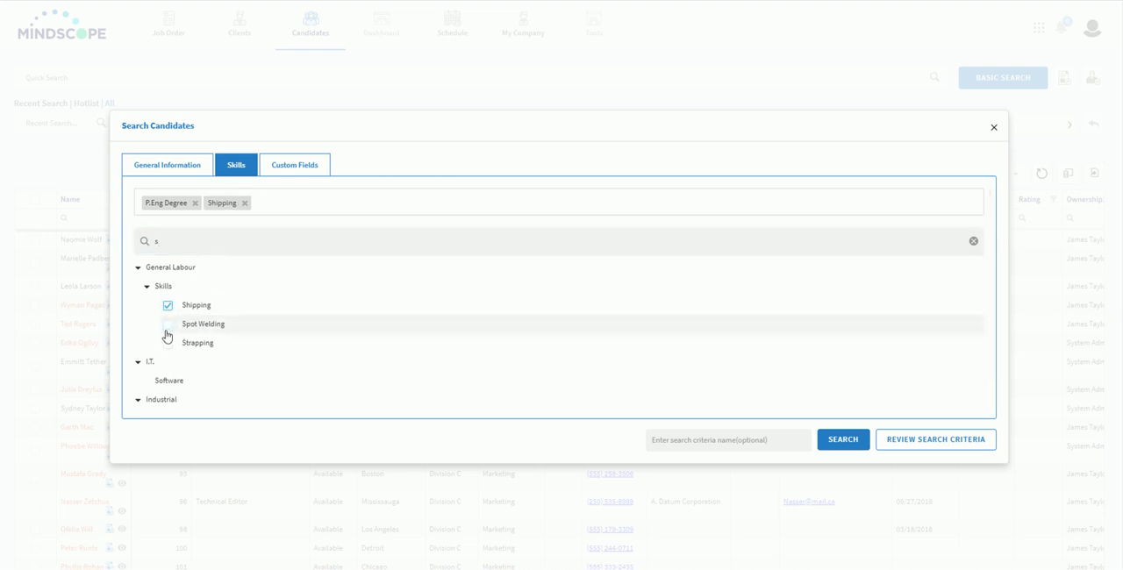
{"action": "left_click", "coordinate": [168, 342]}
{"action": "left_click", "coordinate": [166, 324]}
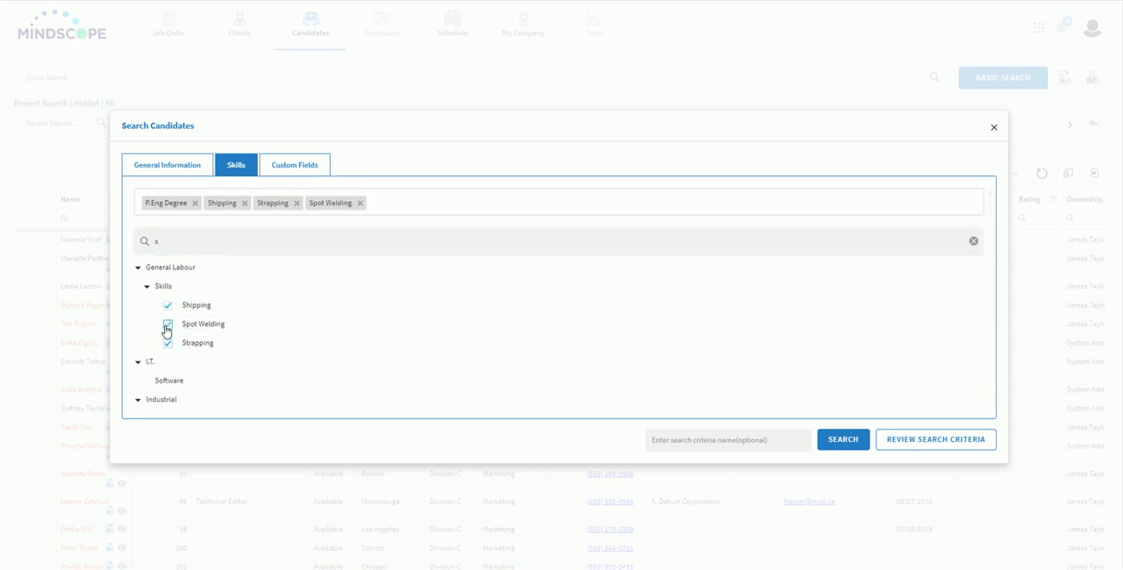
Step: Examine the custom field criteria and return to the general information criteria
{"action": "left_click", "coordinate": [303, 169]}
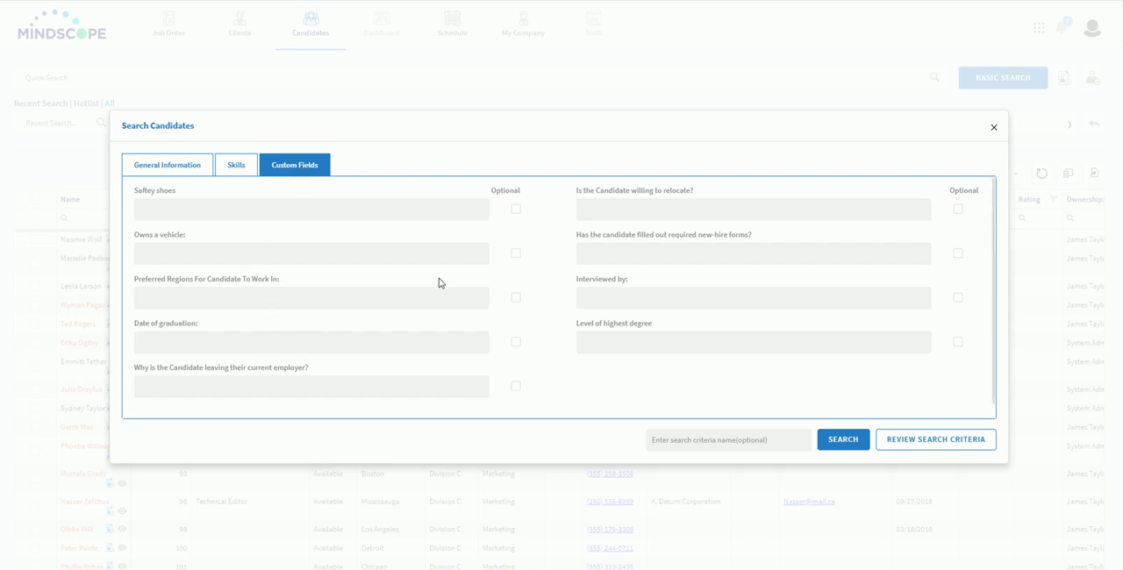
{"action": "left_click", "coordinate": [175, 177]}
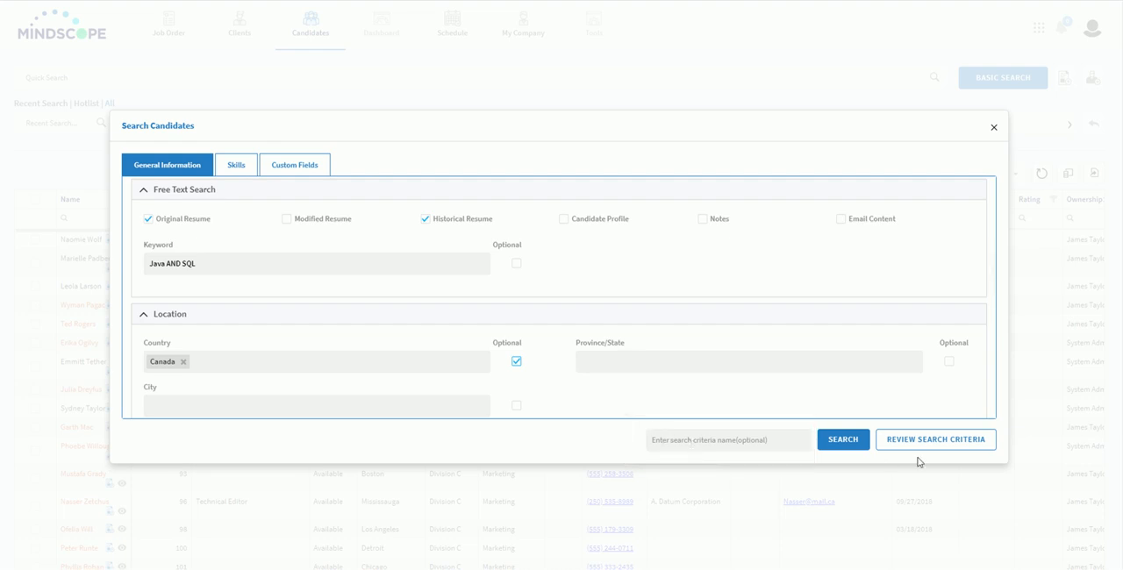
Step: Review the criteria for the keyword Java AND SQL and country Canada, and run and save the candidate search
{"action": "left_click", "coordinate": [939, 443]}
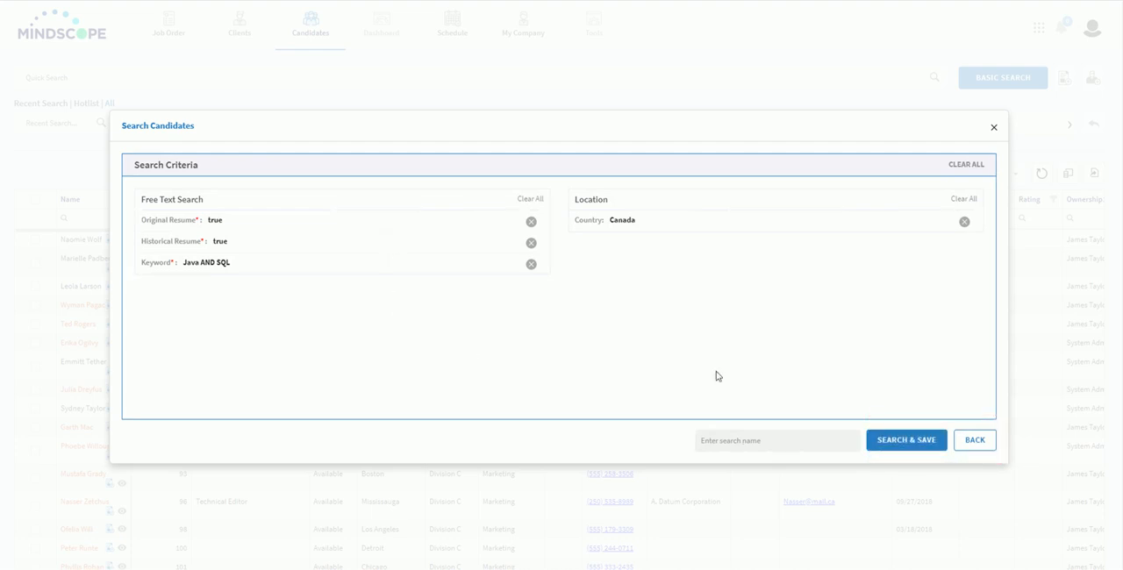
{"action": "left_click", "coordinate": [903, 448]}
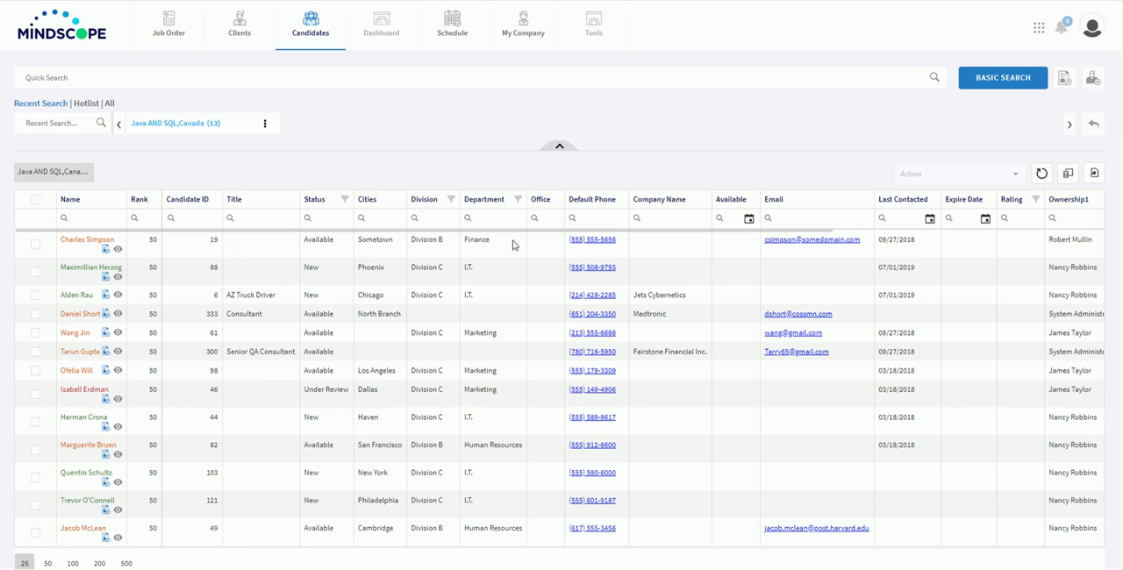
Step: Filter the Title column to entries containing Senior and move the column between Division and Department
{"action": "left_click", "coordinate": [233, 225]}
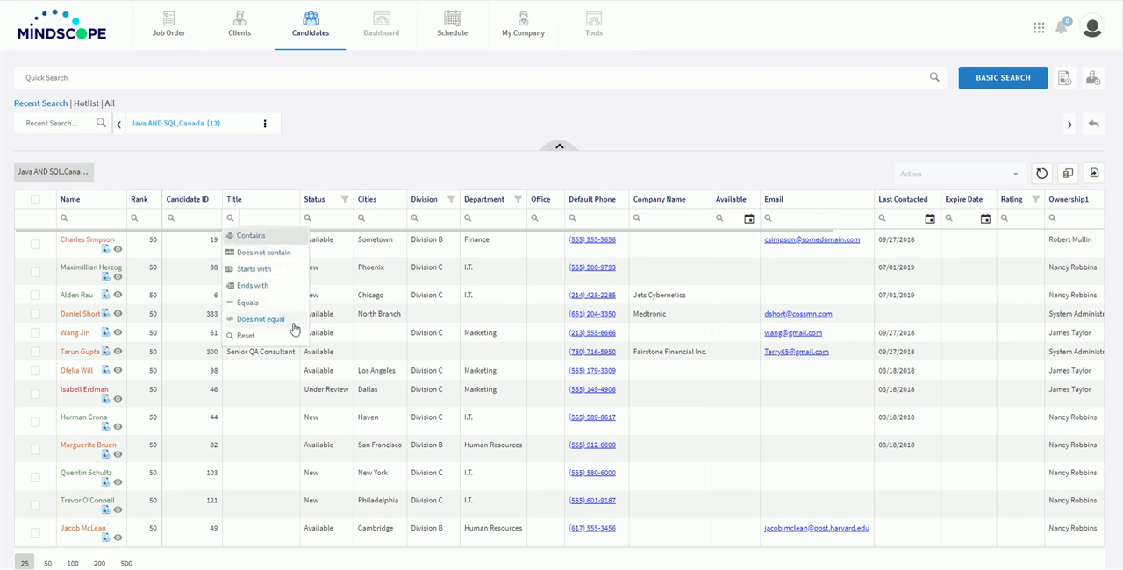
{"action": "left_click", "coordinate": [265, 218]}
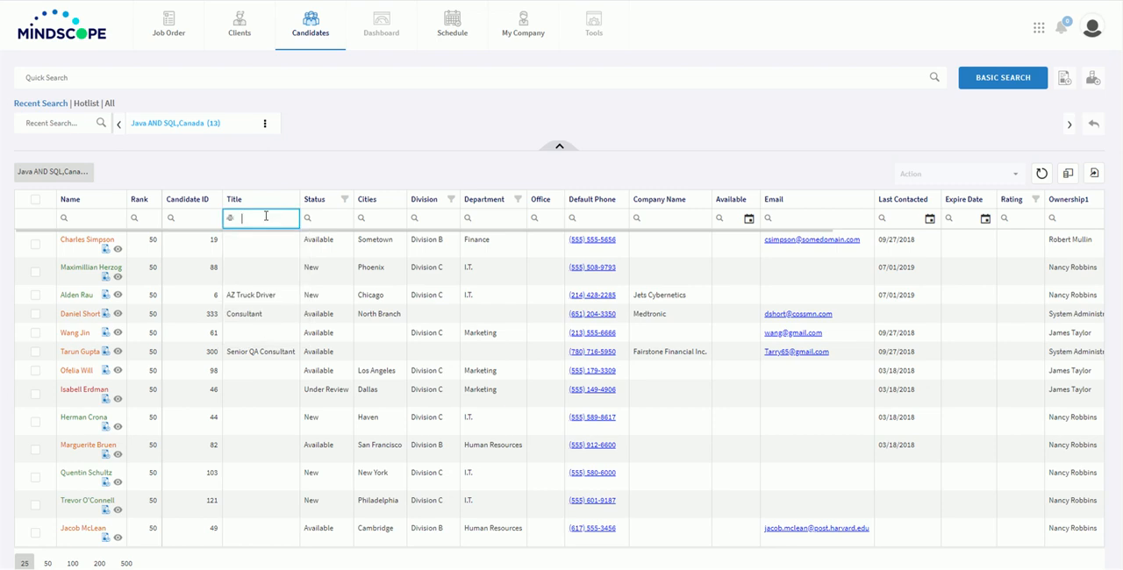
{"action": "type", "text": "Senior"}
{"action": "key", "text": "Return"}
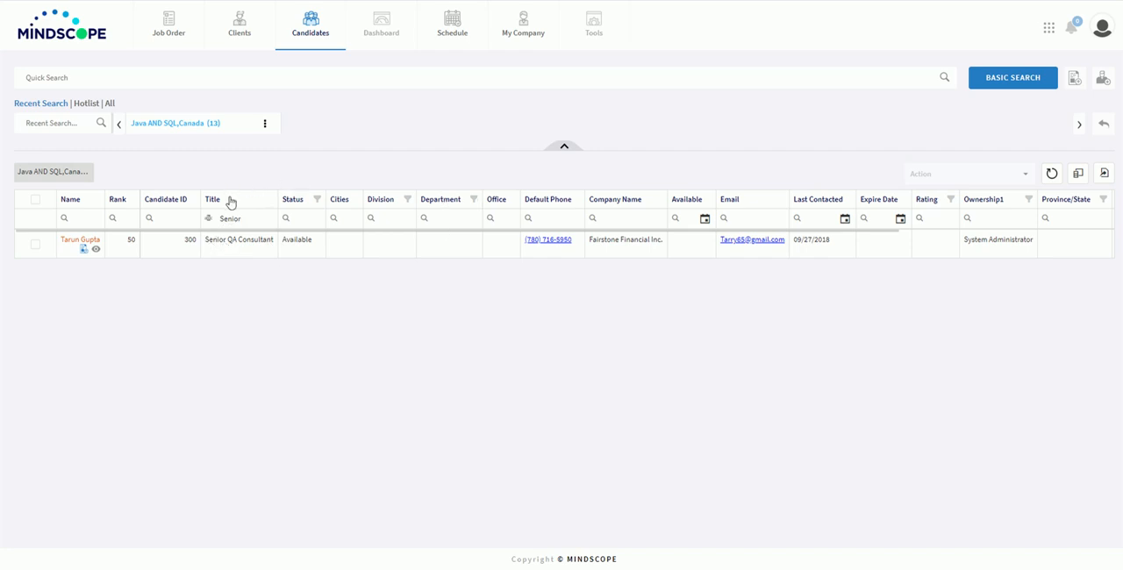
{"action": "left_click_drag", "start_coordinate": [230, 202], "coordinate": [429, 205]}
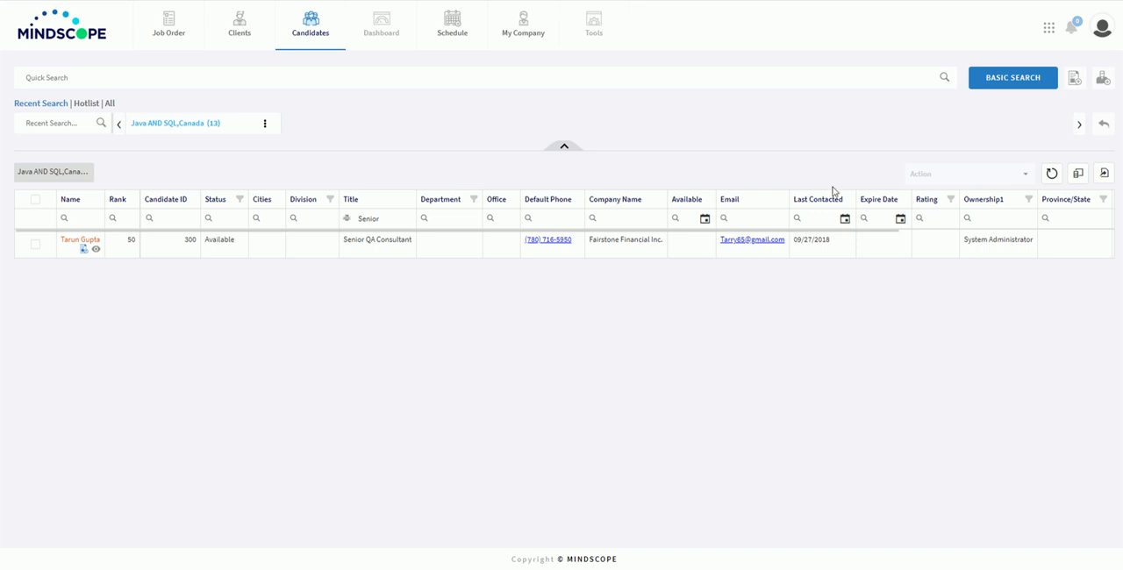
Step: Hide the Email and Last Contacted columns and show the custom fields for the candidate's reason for leaving, Date of graduation and Interviewed by
{"action": "left_click", "coordinate": [1078, 175]}
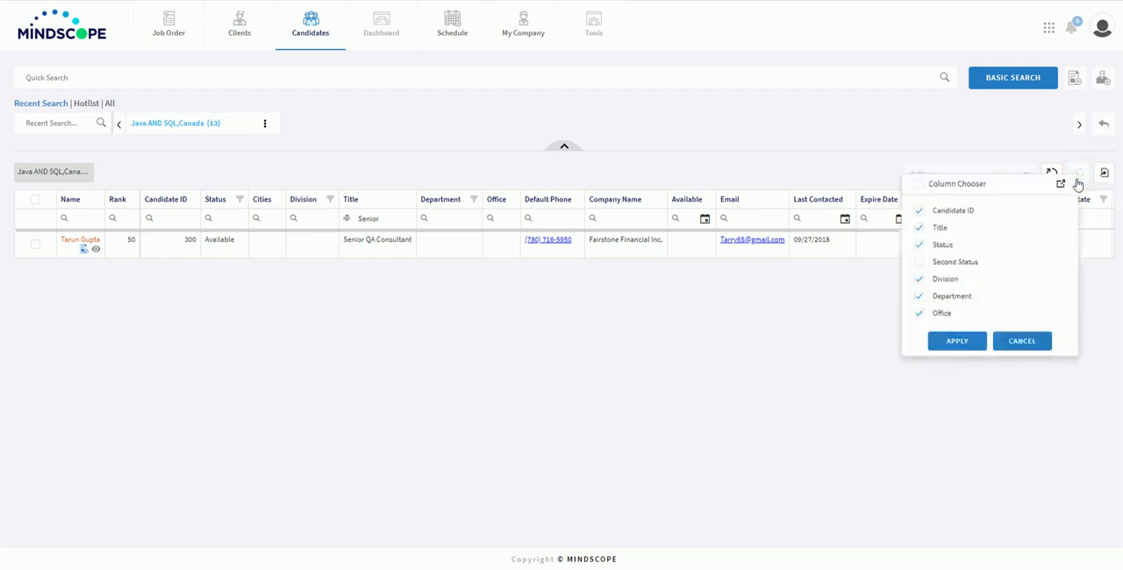
{"action": "scroll", "coordinate": [944, 245], "scroll_direction": "down", "scroll_amount": 3}
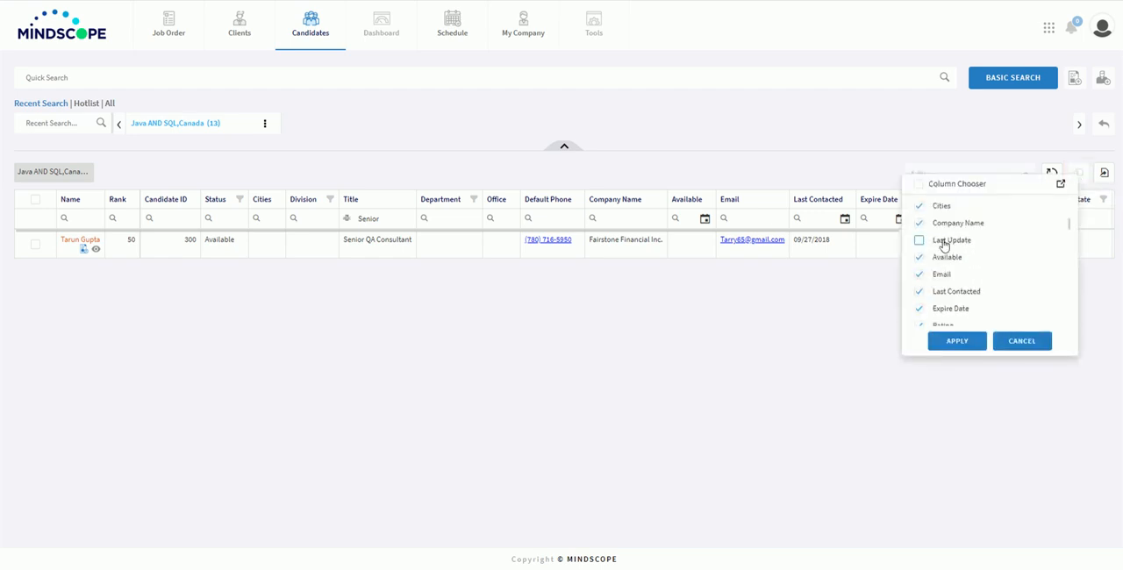
{"action": "left_click", "coordinate": [919, 274]}
{"action": "left_click", "coordinate": [921, 292]}
{"action": "scroll", "coordinate": [930, 290], "scroll_direction": "down", "scroll_amount": 8}
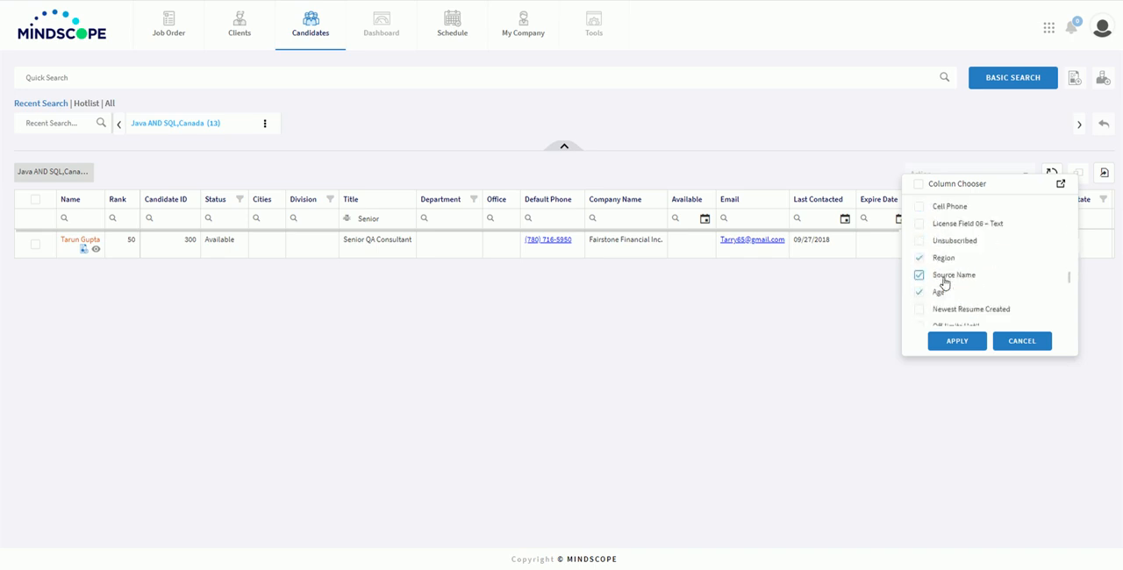
{"action": "left_click", "coordinate": [920, 230]}
{"action": "scroll", "coordinate": [919, 233], "scroll_direction": "up", "scroll_amount": 2}
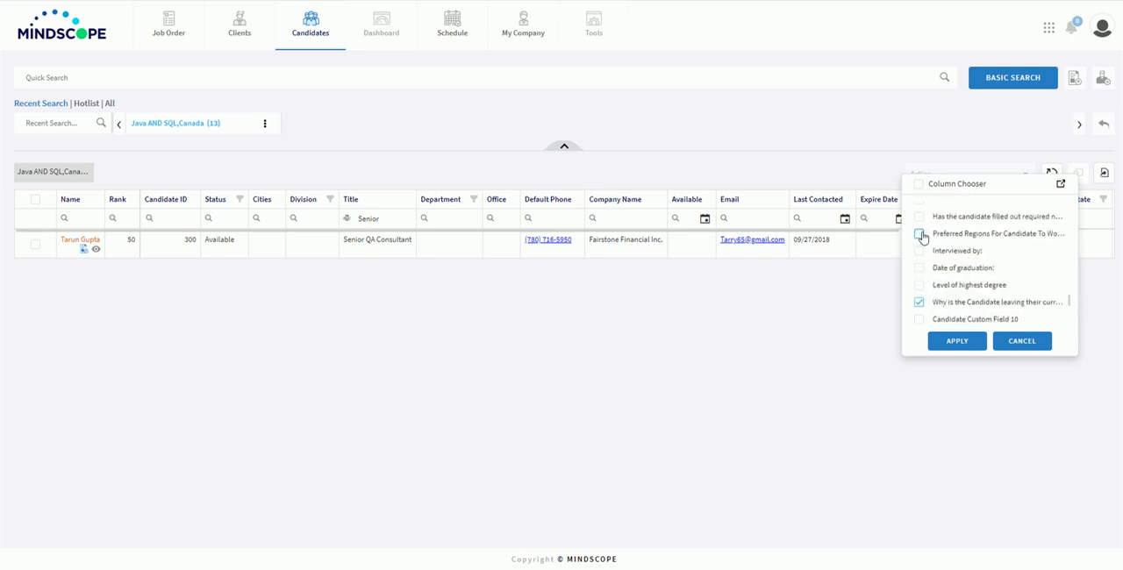
{"action": "left_click", "coordinate": [920, 269]}
{"action": "left_click", "coordinate": [920, 251]}
{"action": "left_click", "coordinate": [942, 344]}
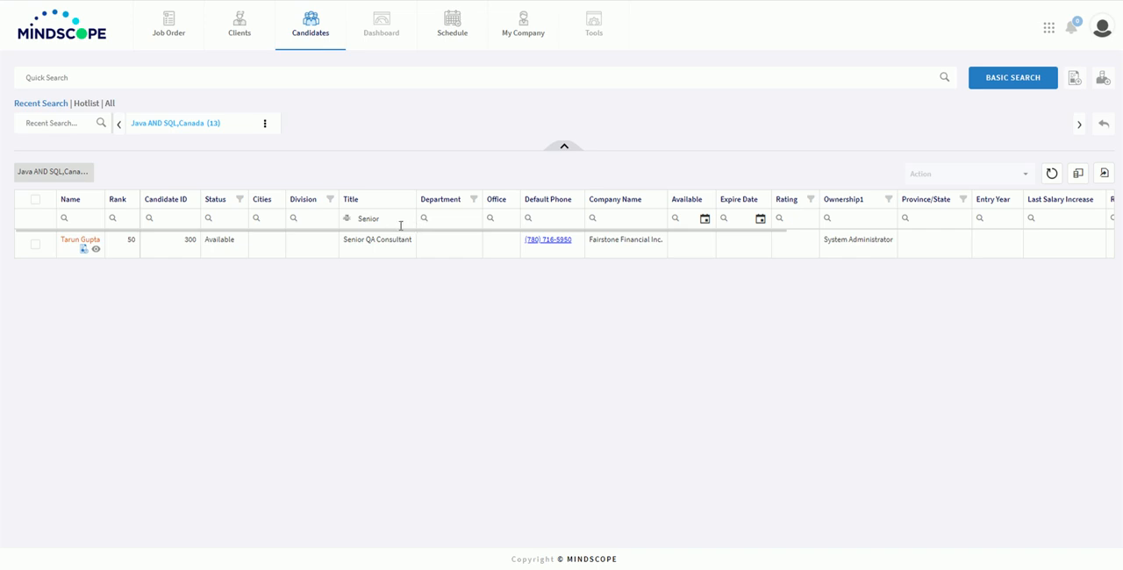
Step: Clear the Senior filter from the Title column and refresh the candidate list
{"action": "double_click", "coordinate": [369, 219]}
{"action": "left_click", "coordinate": [351, 223]}
{"action": "key", "text": "BackSpace"}
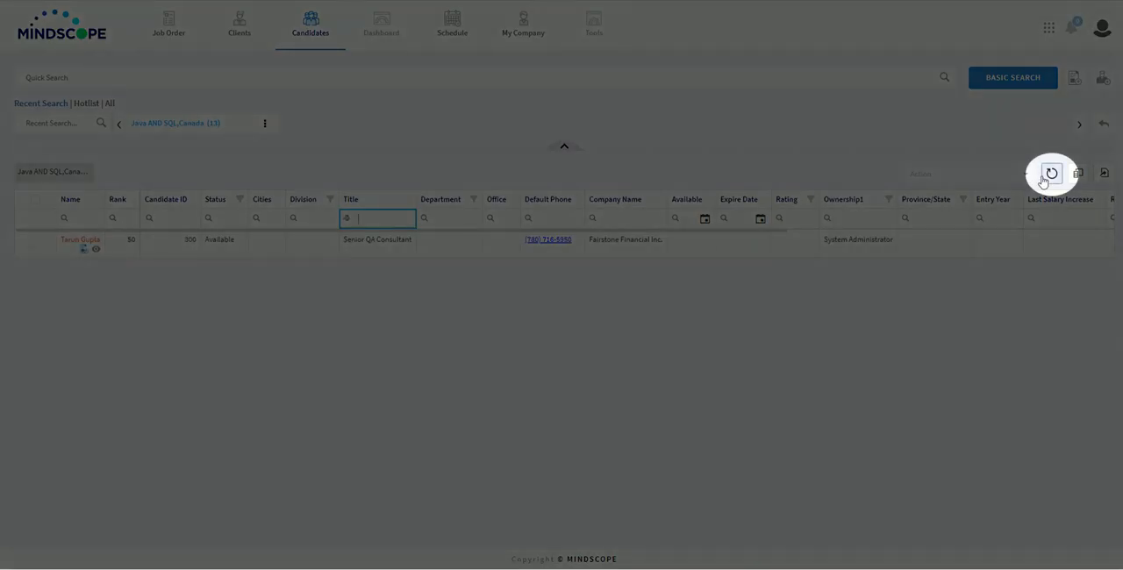
{"action": "left_click", "coordinate": [1044, 175]}
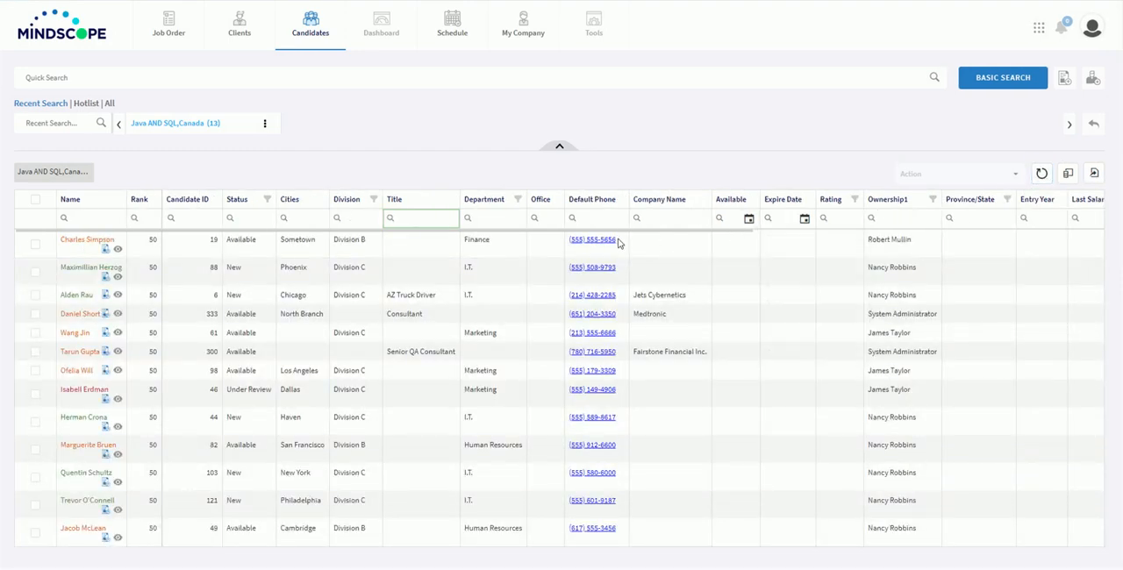
Step: Filter the candidate list to the Accounting, Finance and Marketing departments
{"action": "left_click", "coordinate": [518, 204]}
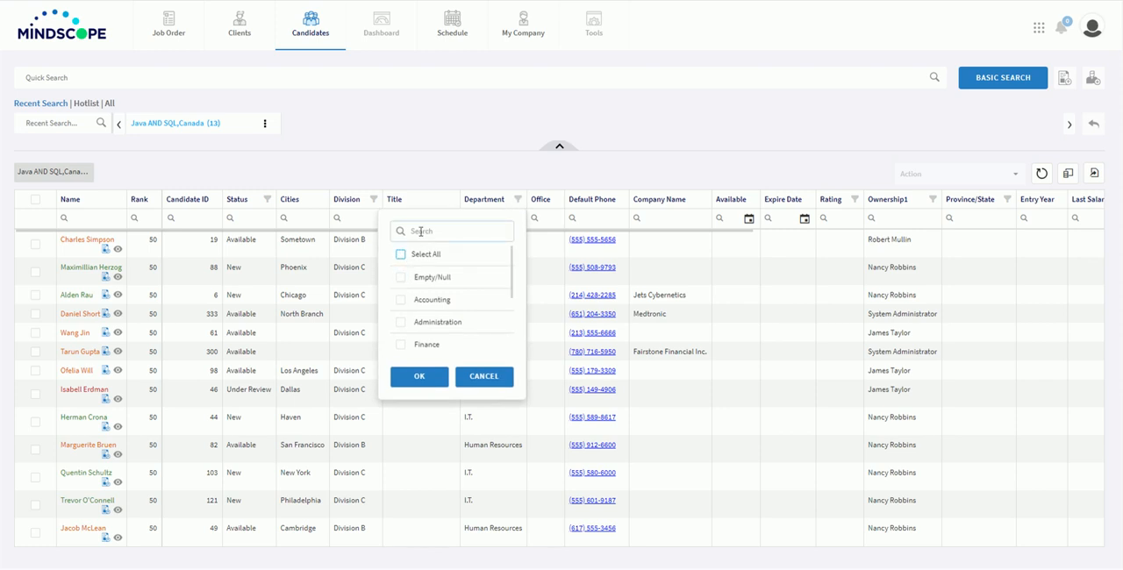
{"action": "left_click", "coordinate": [400, 299]}
{"action": "left_click", "coordinate": [401, 343]}
{"action": "scroll", "coordinate": [430, 328], "scroll_direction": "down", "scroll_amount": 2}
{"action": "left_click", "coordinate": [401, 300]}
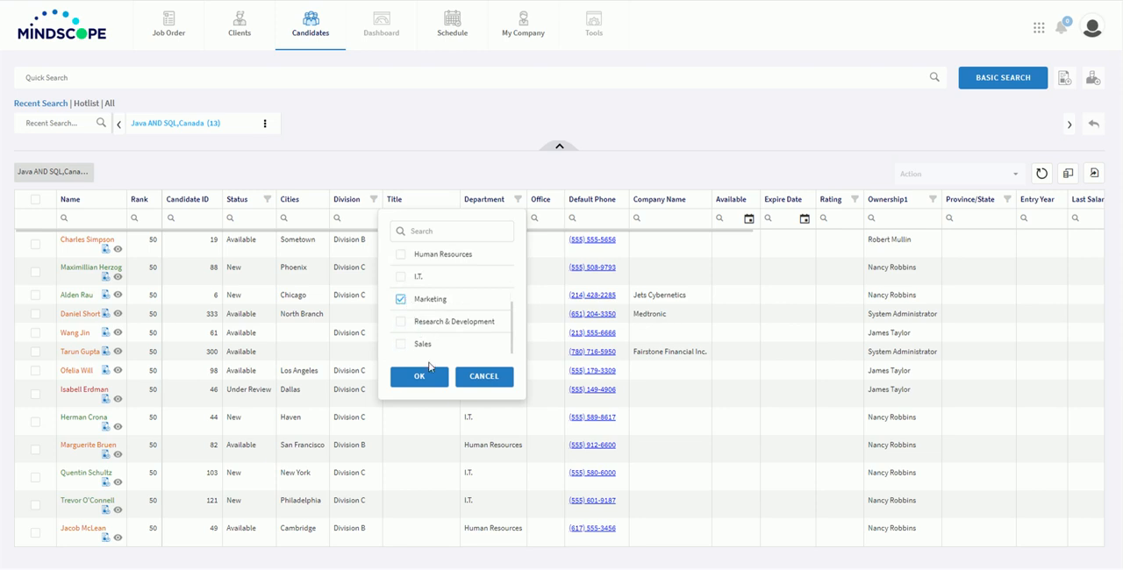
{"action": "left_click", "coordinate": [426, 376]}
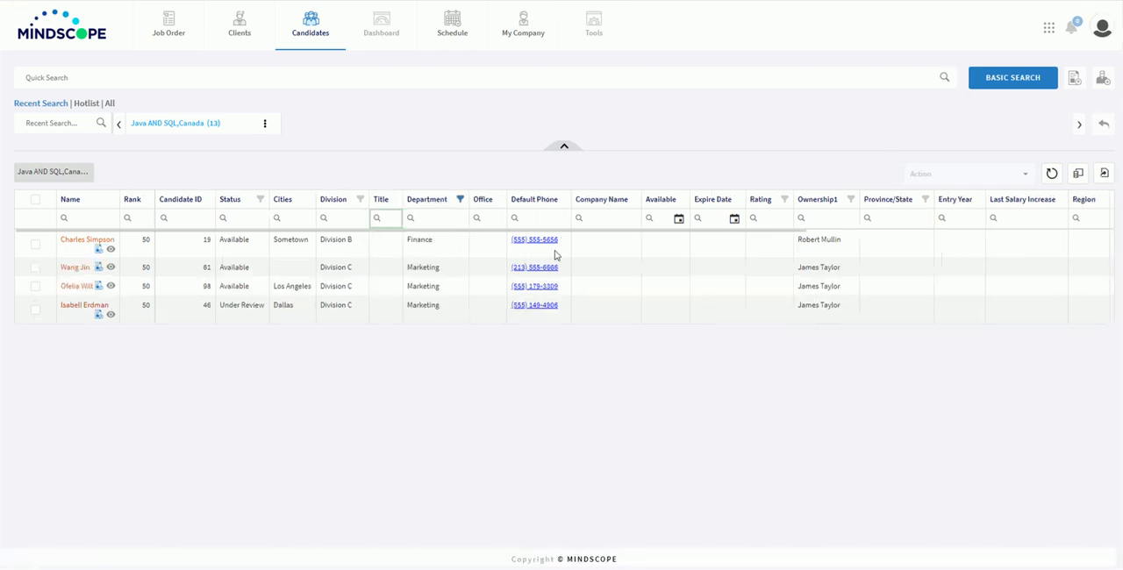
Step: Review the date filter operators for the Available column and the options for the Java AND SQL,Canada list
{"action": "left_click", "coordinate": [656, 224]}
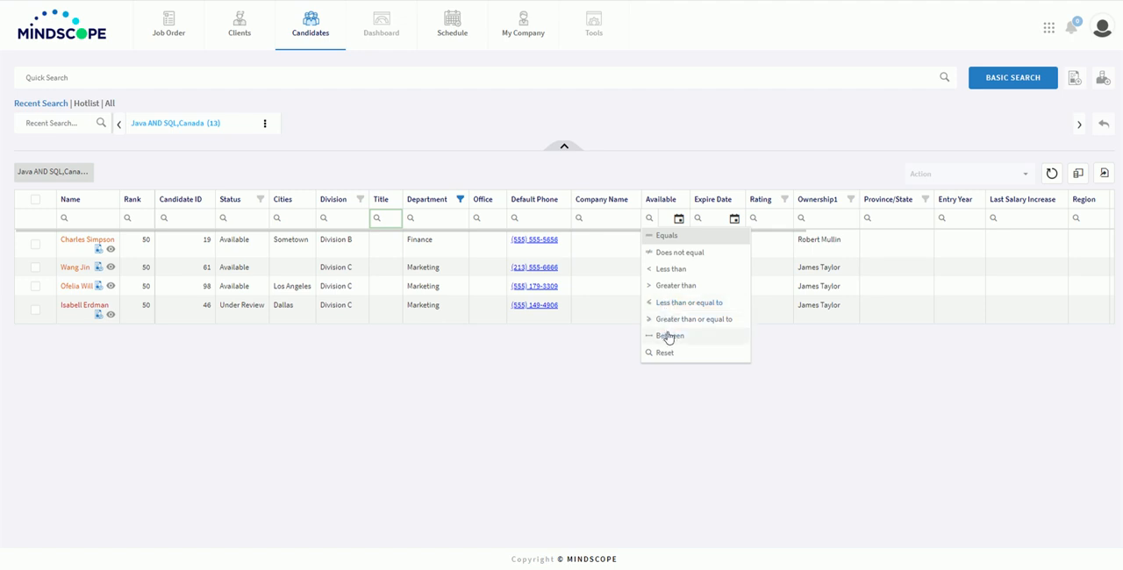
{"action": "left_click", "coordinate": [556, 394]}
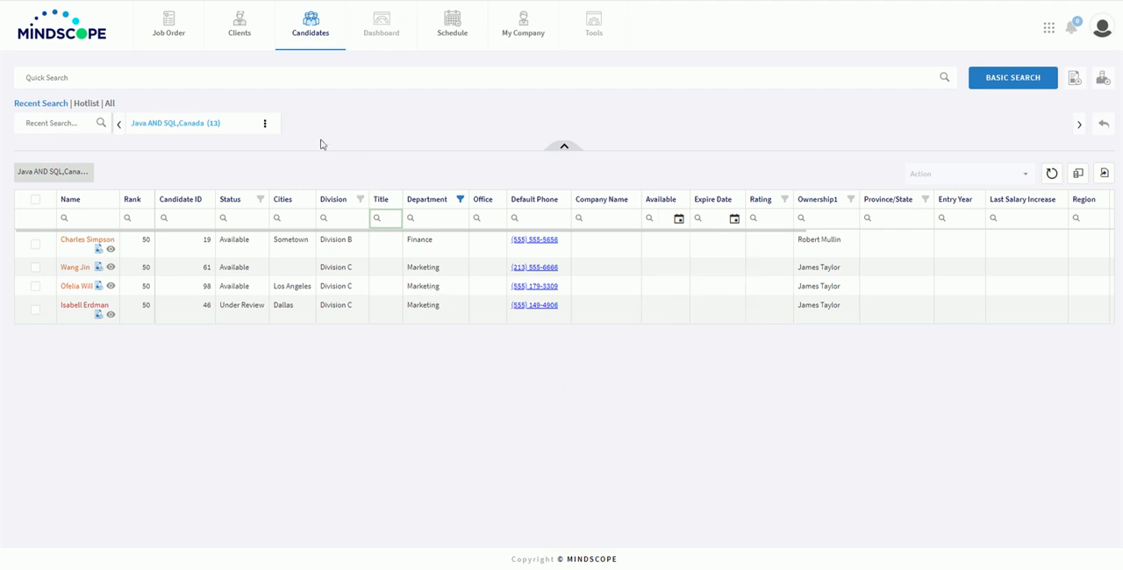
{"action": "left_click", "coordinate": [265, 124]}
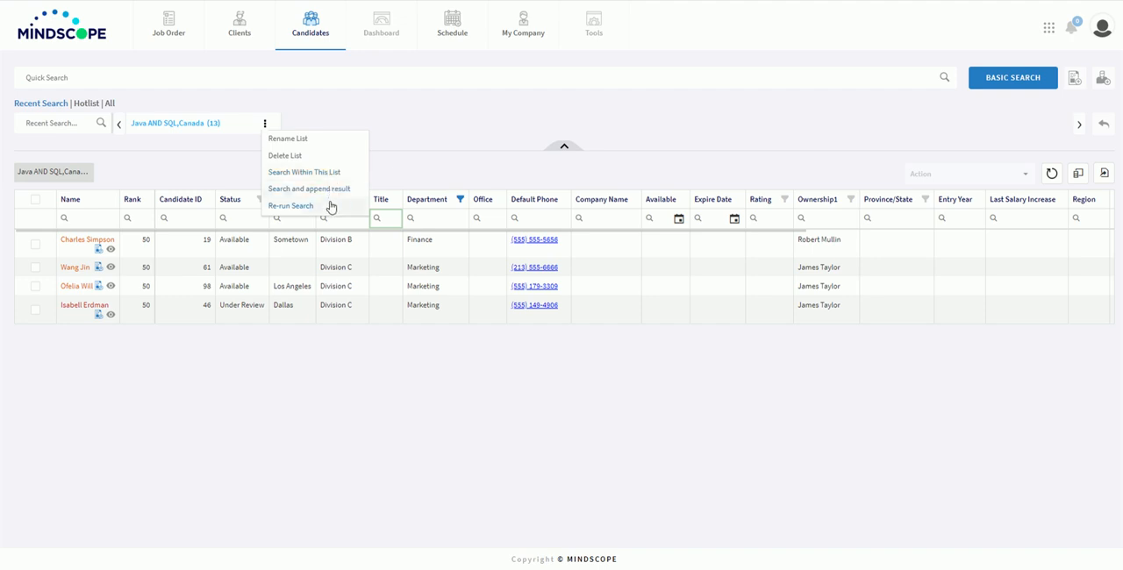
{"action": "left_click", "coordinate": [416, 177]}
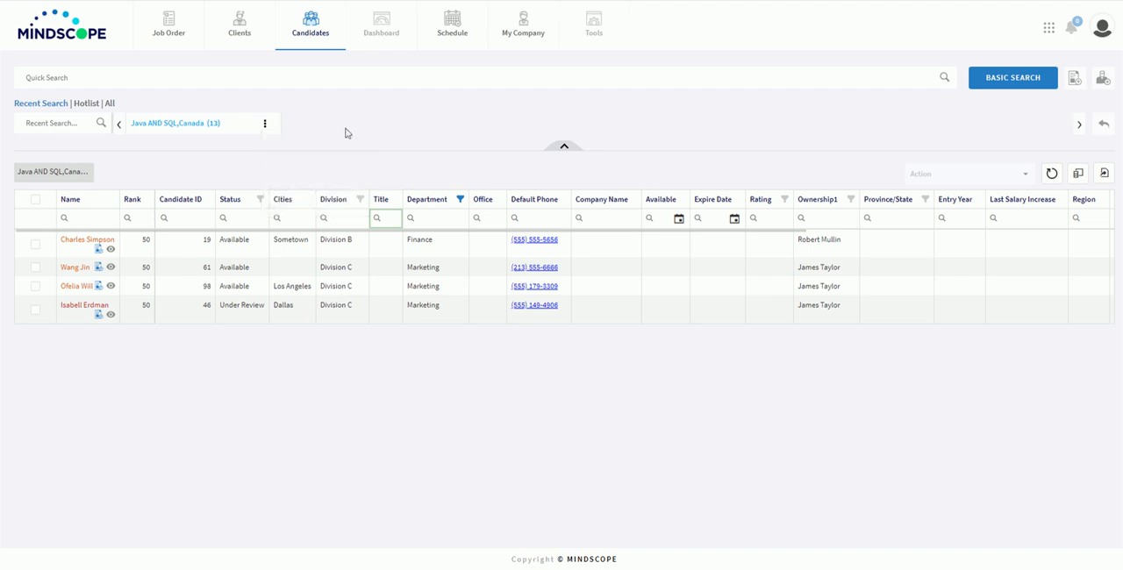